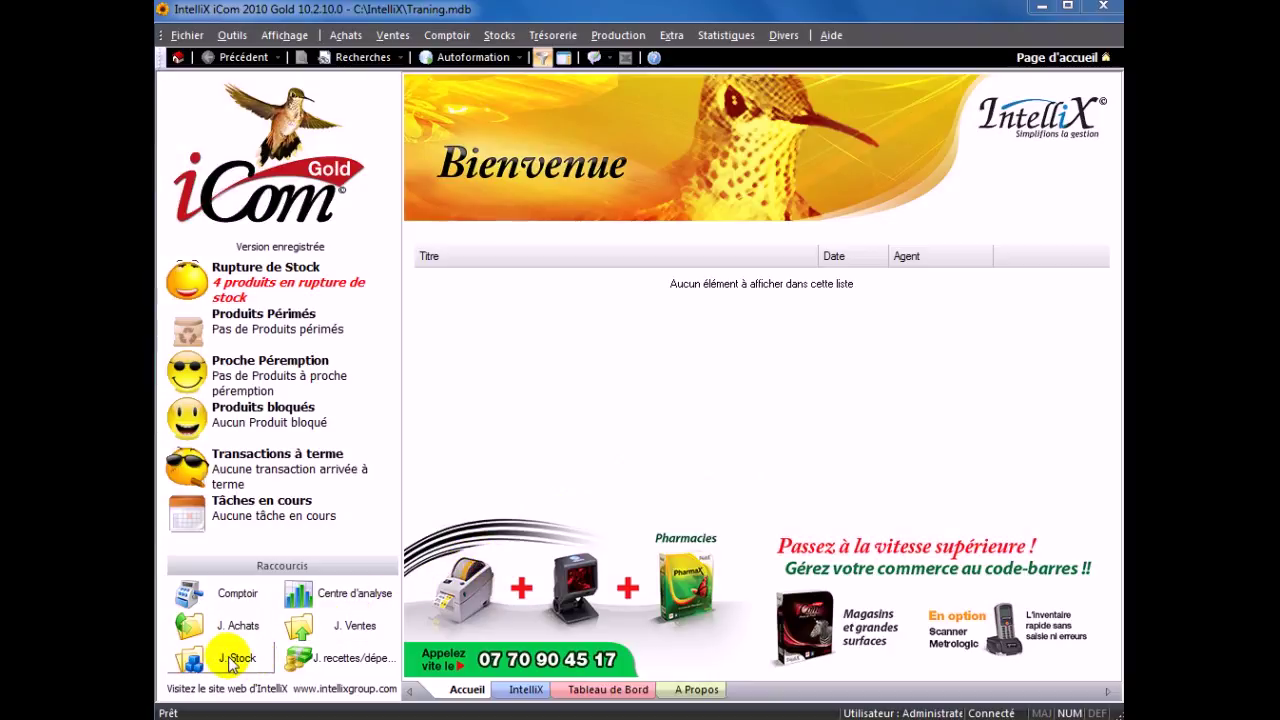
Open the stock journal
click(512, 38)
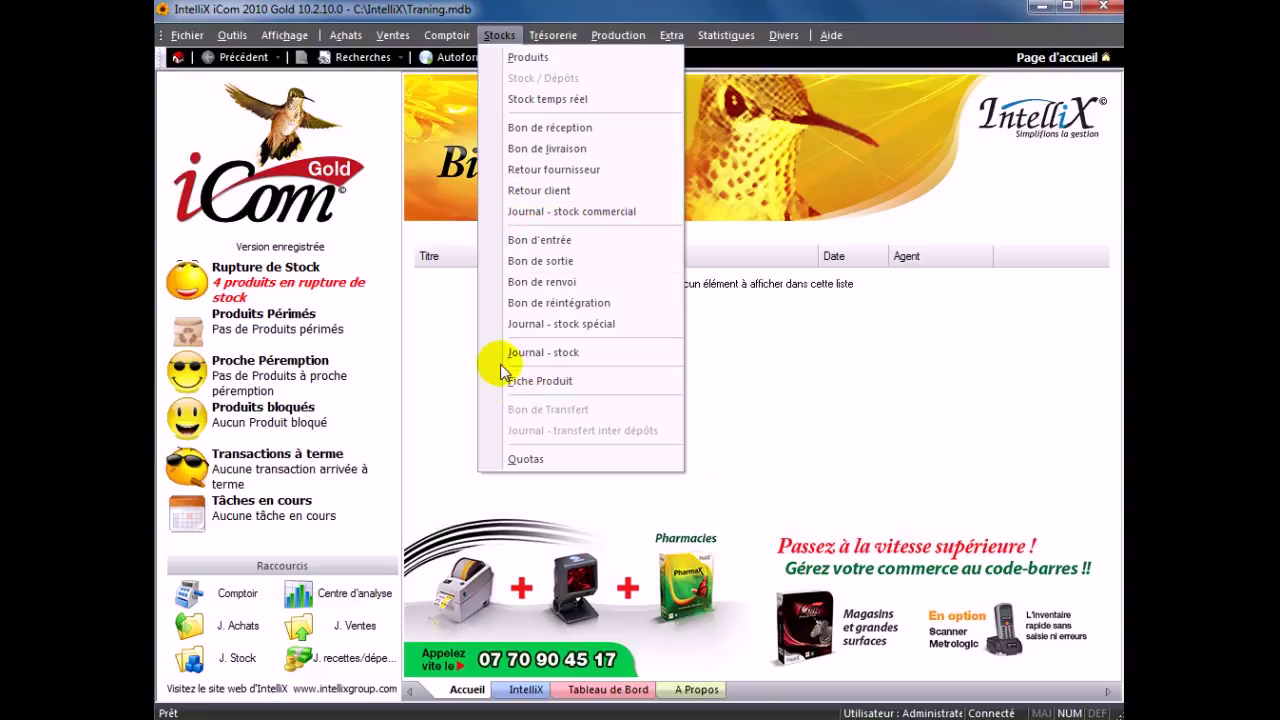
click(210, 655)
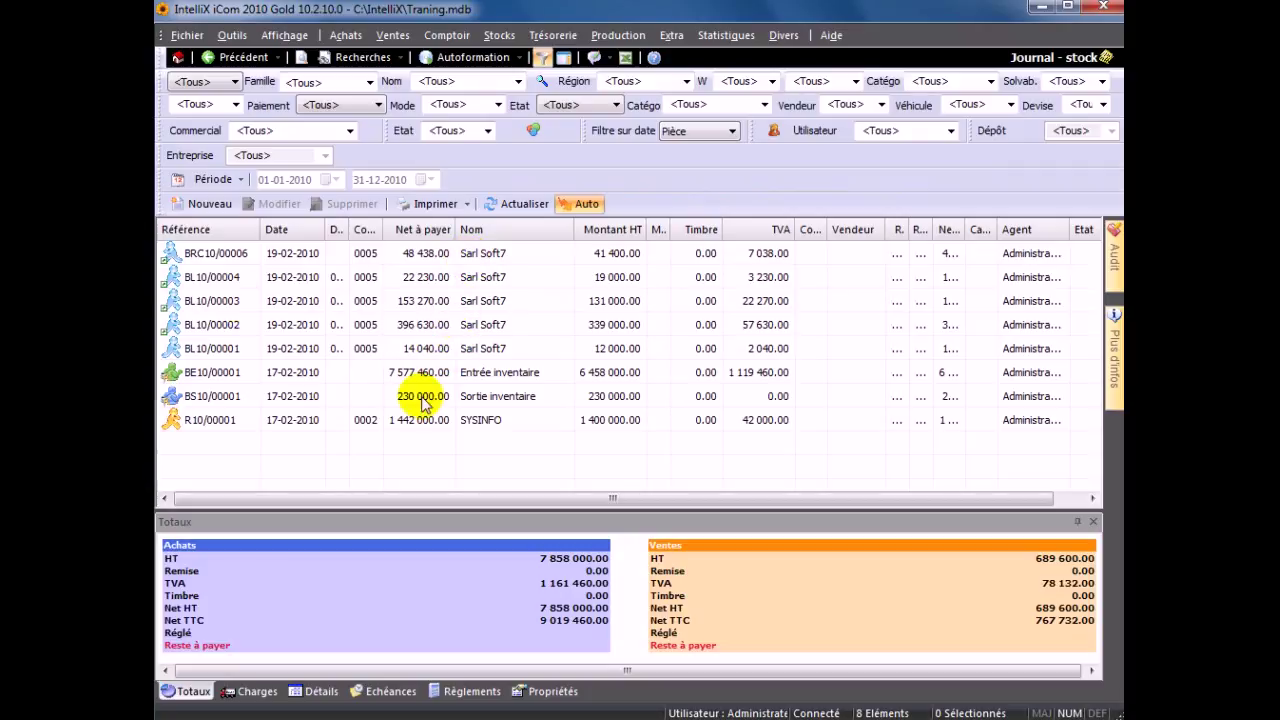
Filter the journal by the third-party types Fournisseur and Client in turn, and reset the filter to <Tous>
click(231, 79)
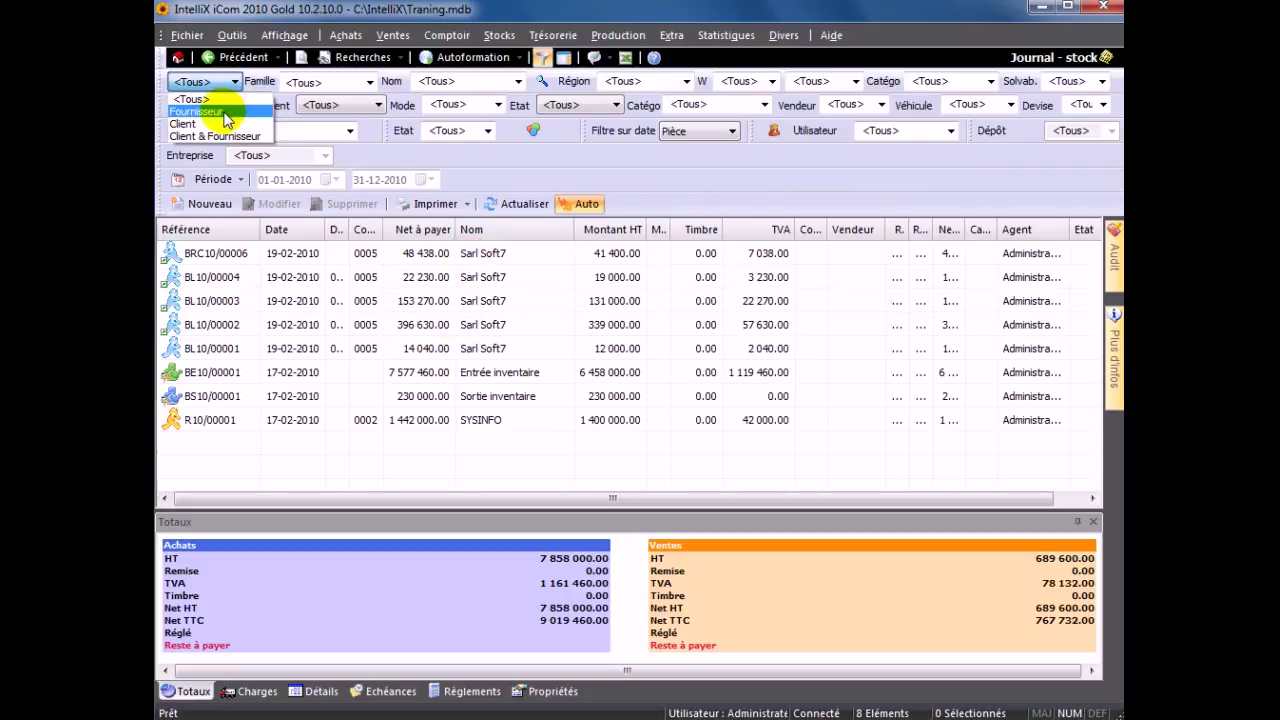
click(224, 112)
click(225, 81)
click(219, 122)
click(233, 82)
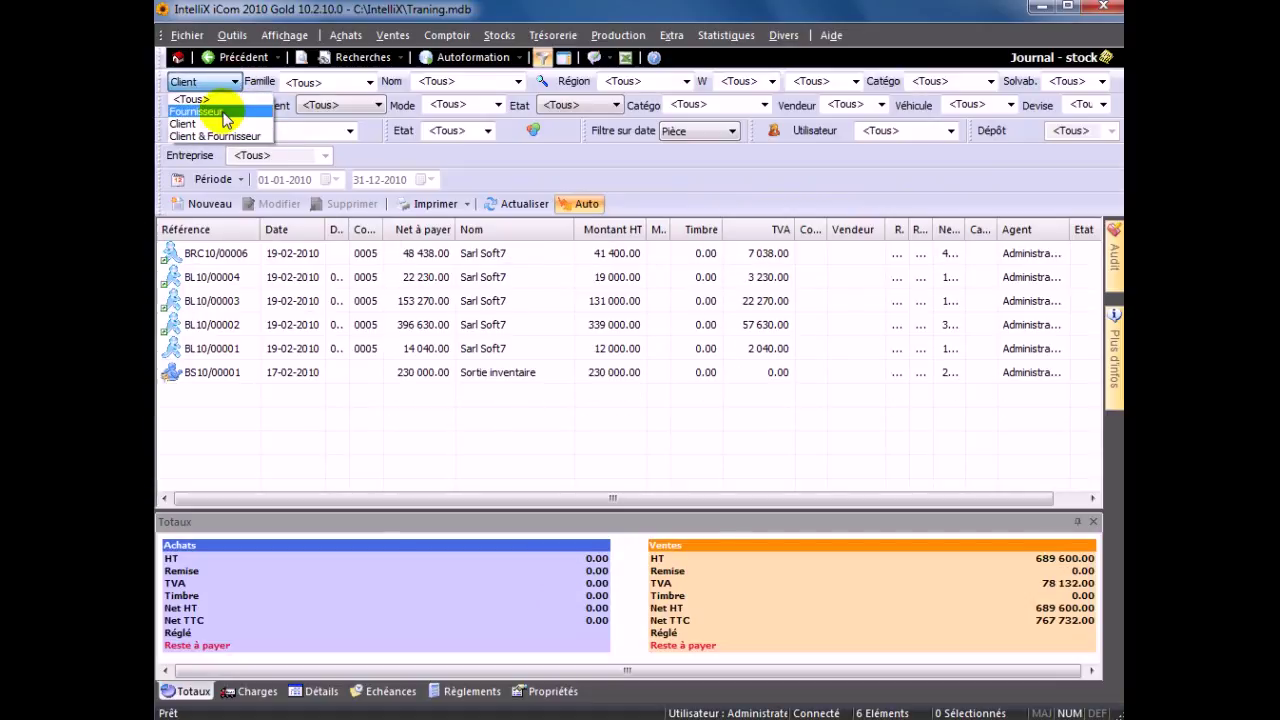
click(194, 99)
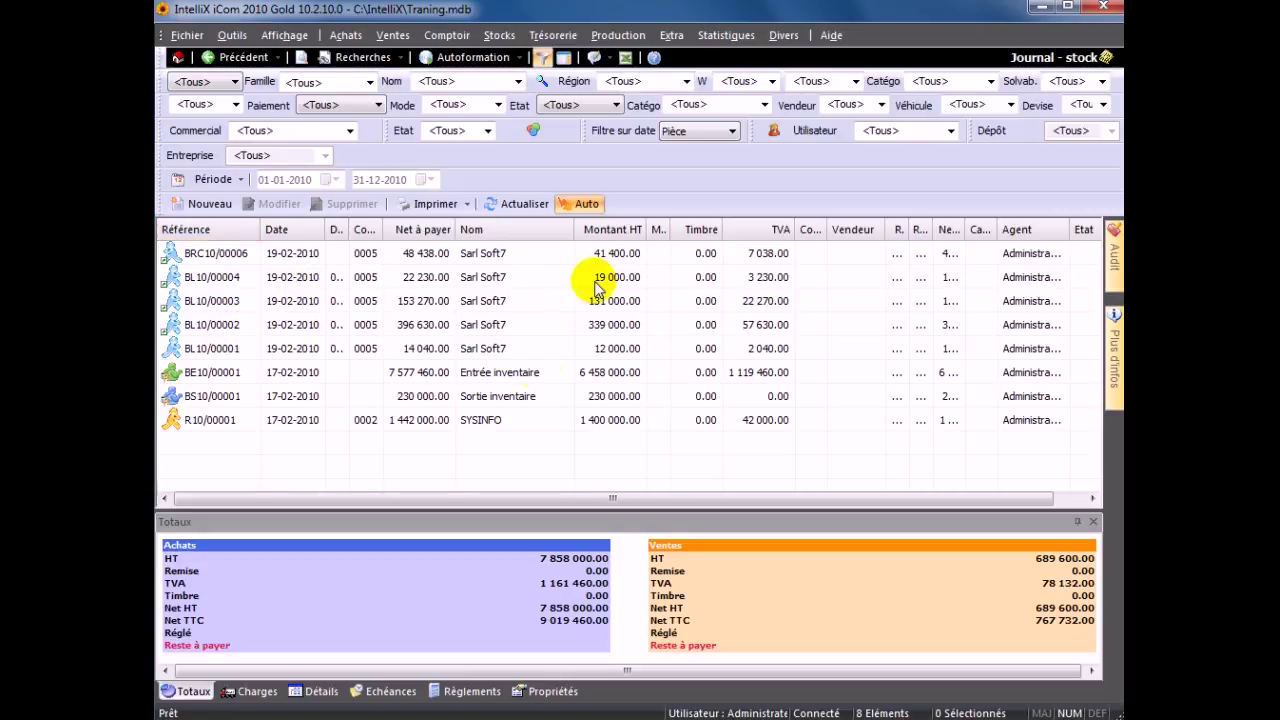
Show only Client documents, select the Sortie inventaire entry and restore the third-party filter to <Tous>
click(205, 84)
click(203, 124)
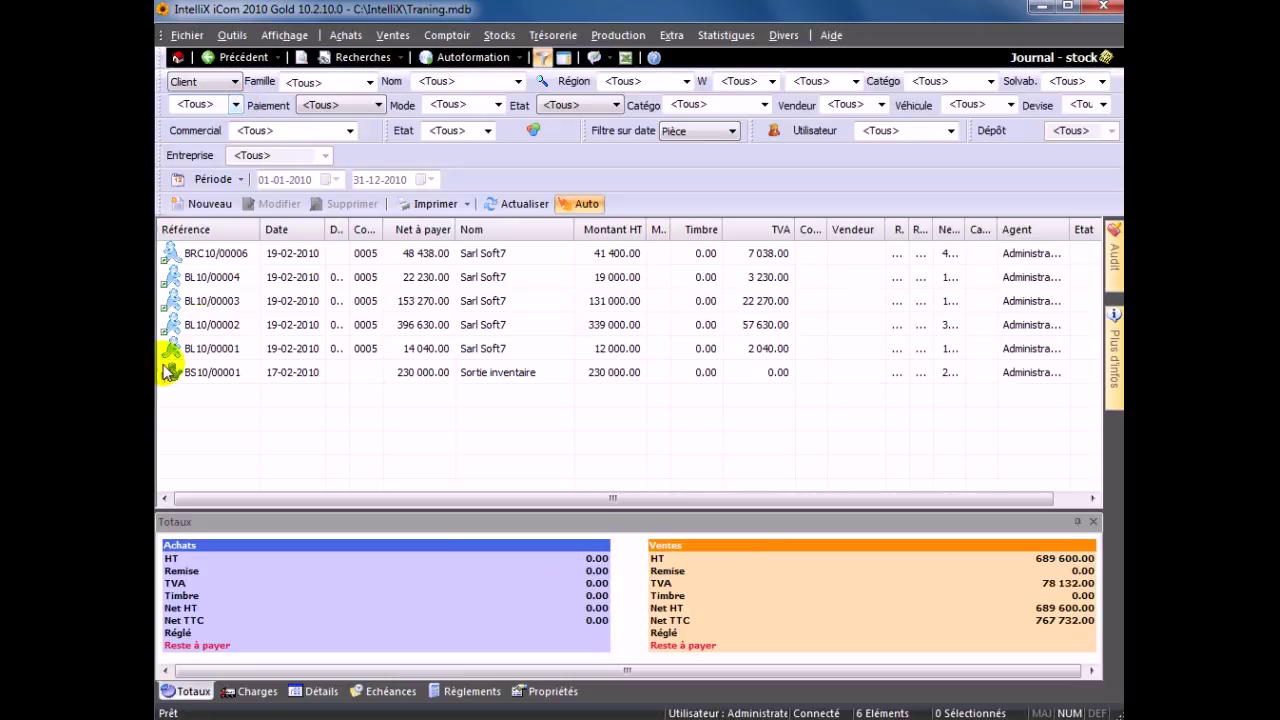
click(433, 379)
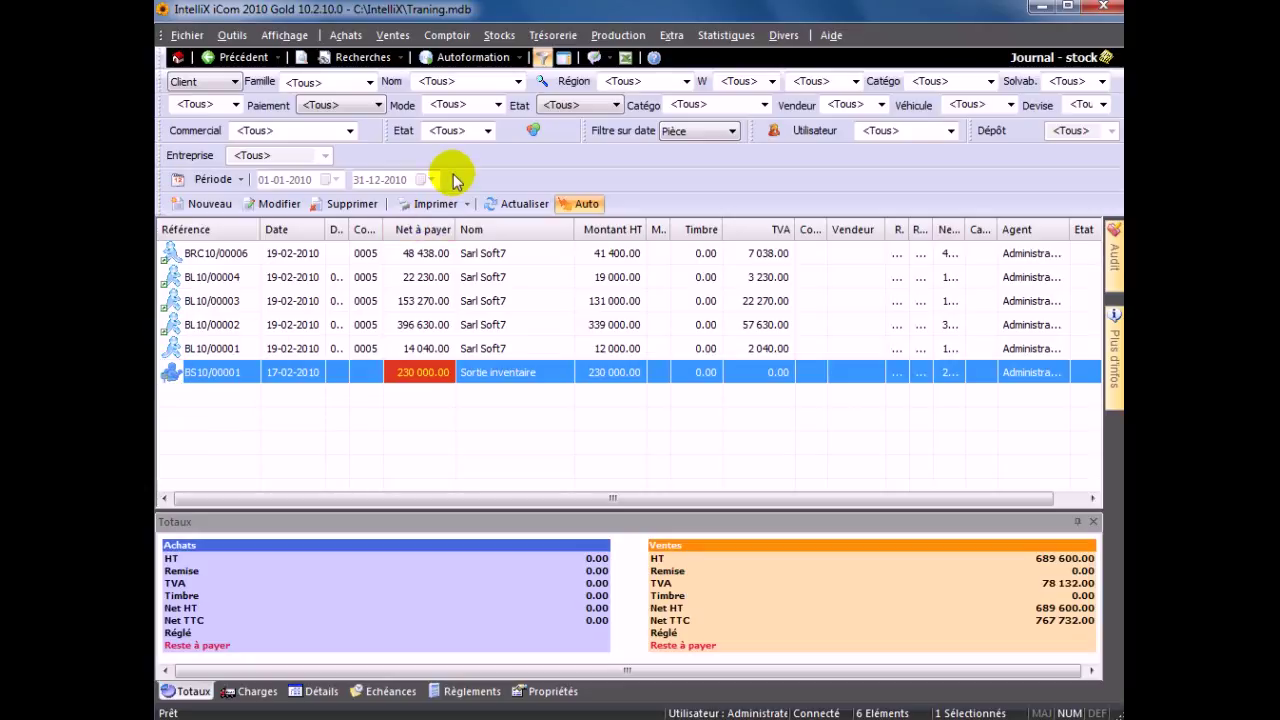
click(234, 82)
click(226, 100)
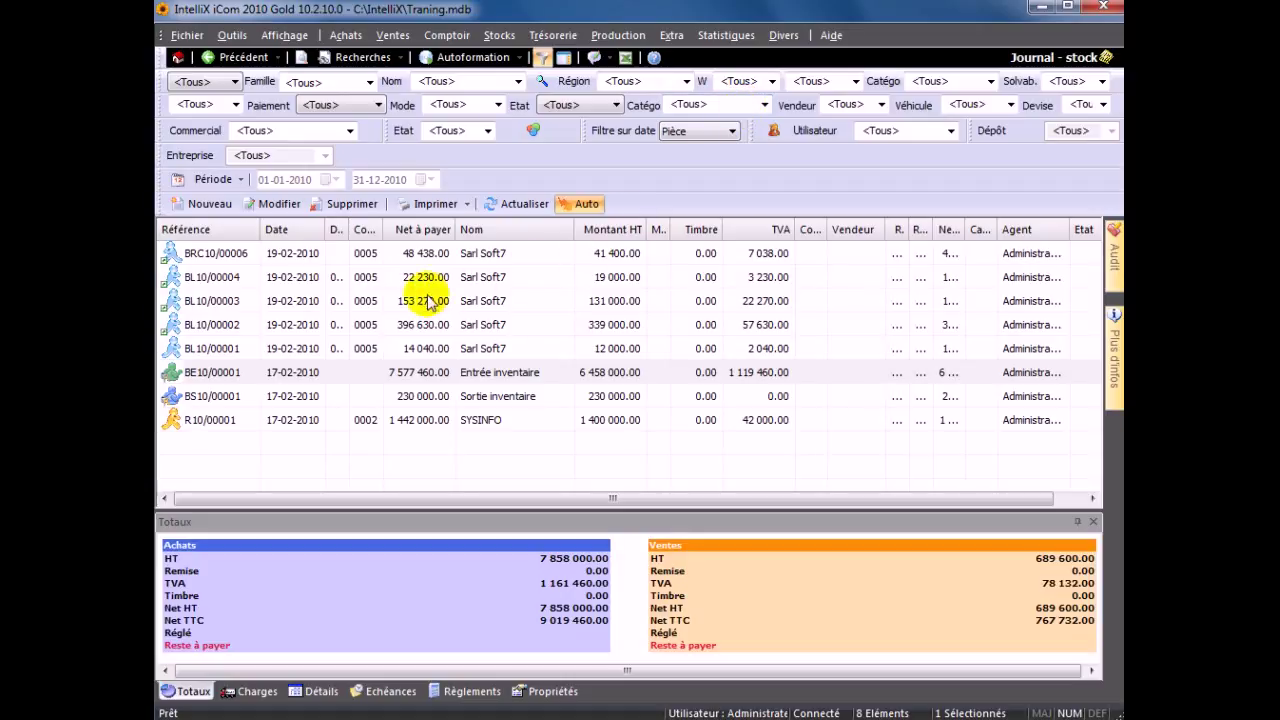
Change the document category of the 153 270.00 delivery note to Proforma.rejetée
click(294, 300)
right_click(388, 306)
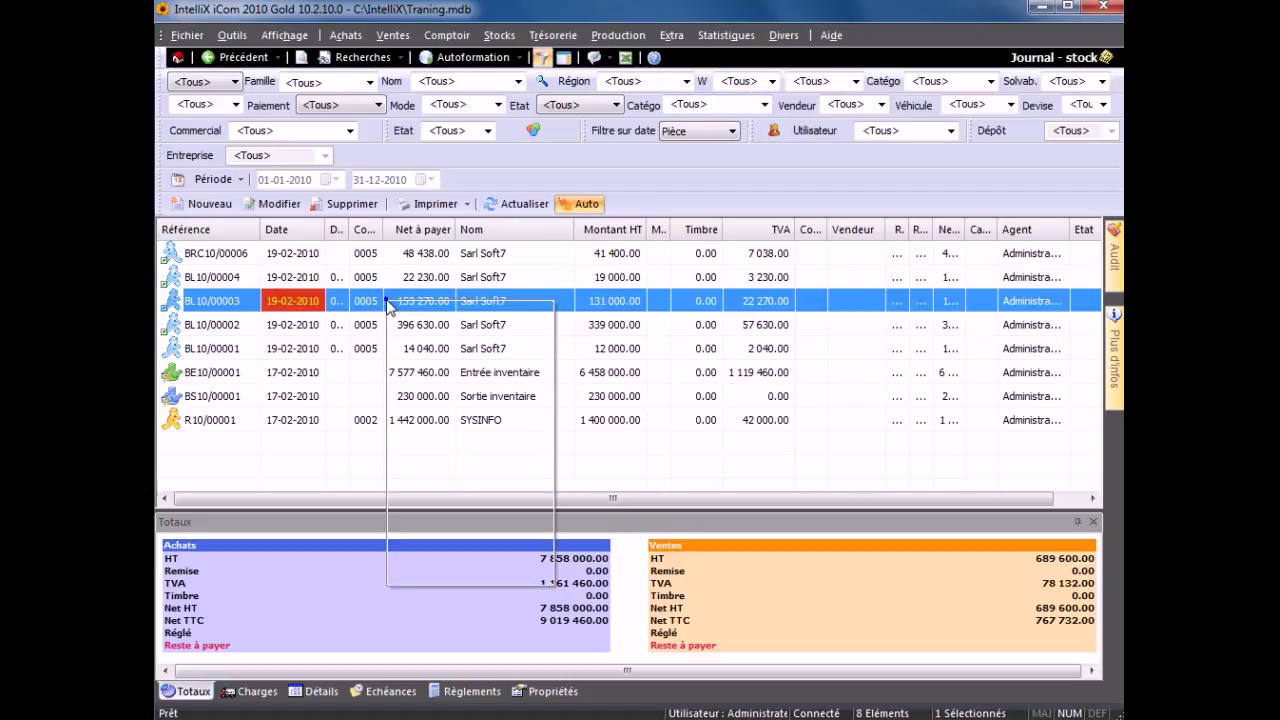
click(428, 460)
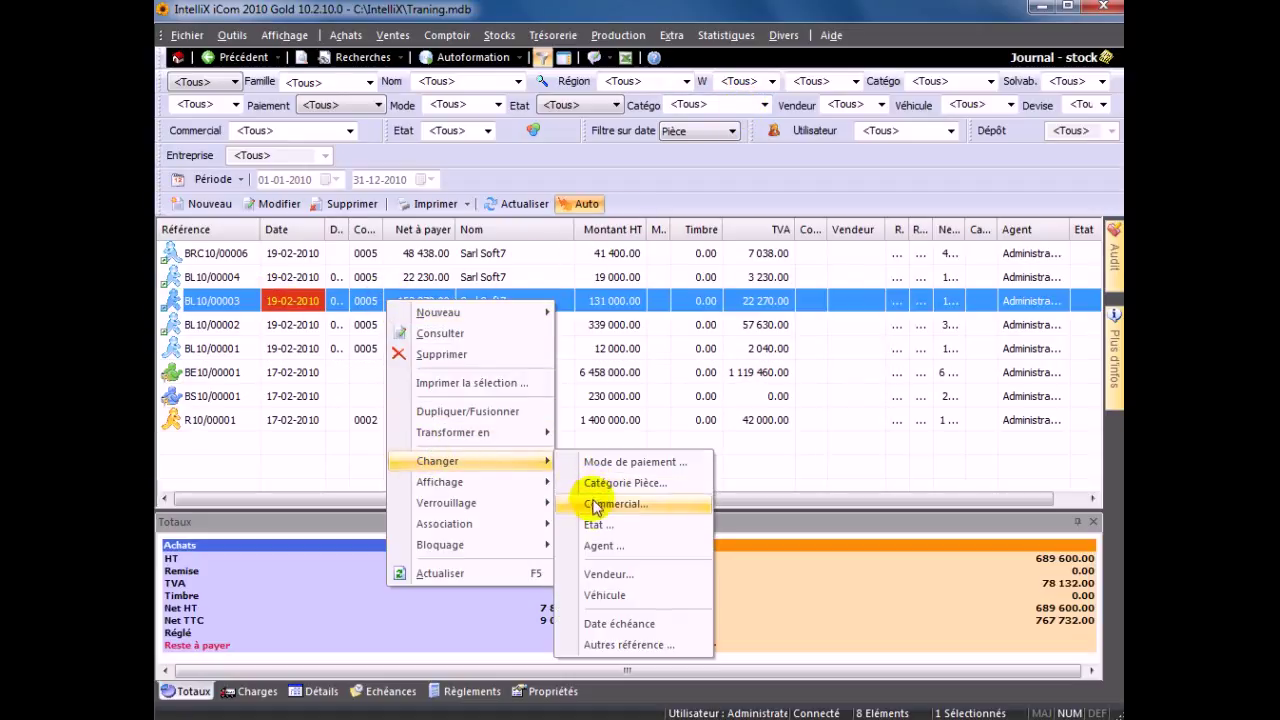
click(619, 492)
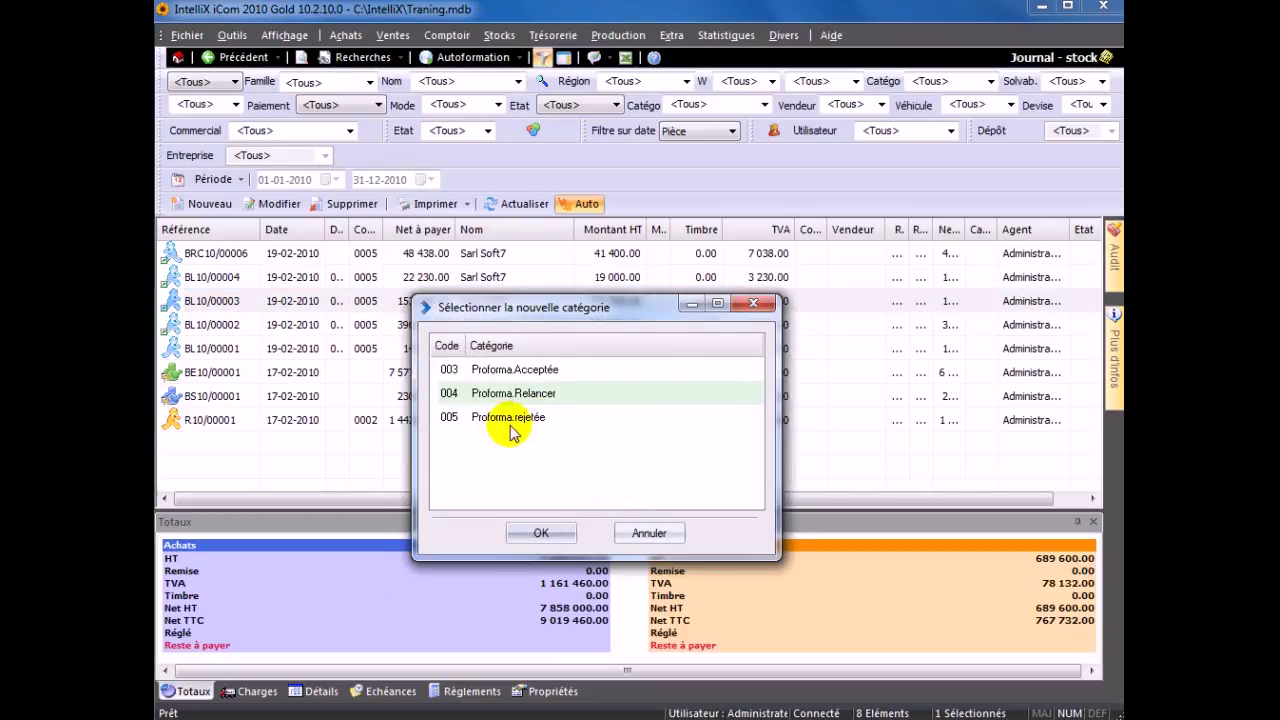
double_click(525, 418)
click(430, 372)
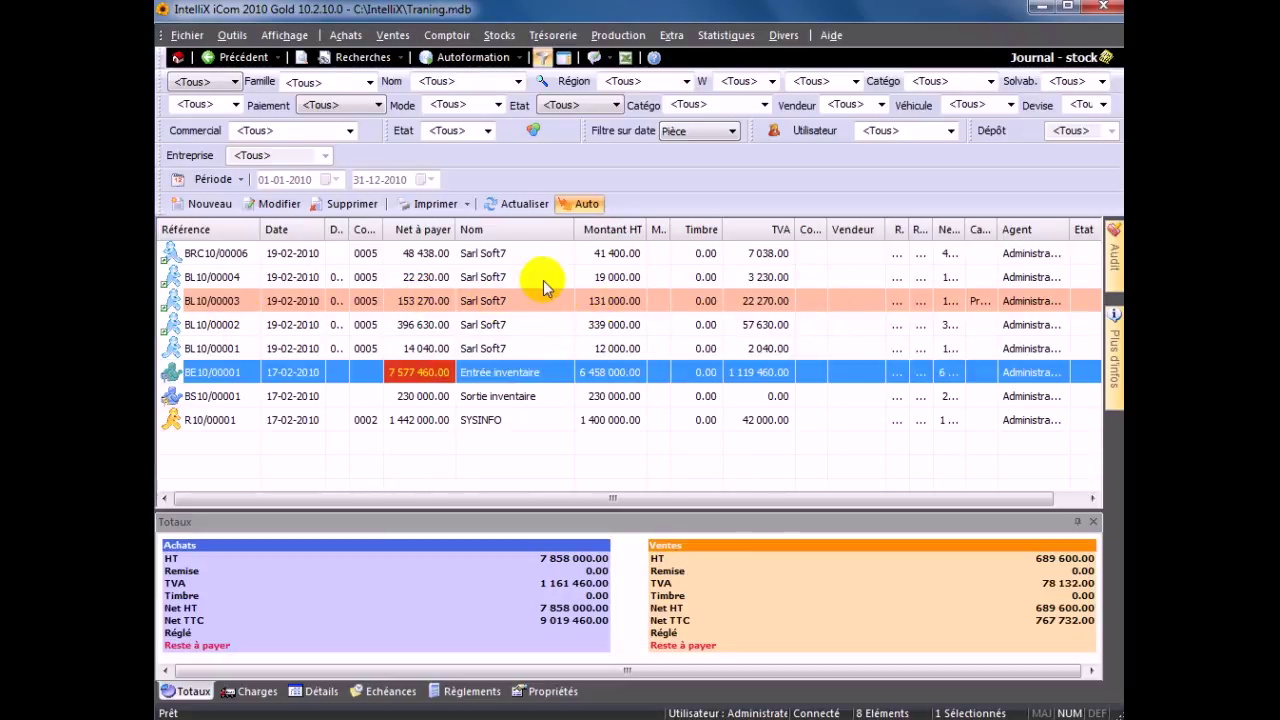
Look over the payment mode and user filters, and switch the user filter to Agent (associé au tiers)
click(498, 105)
click(654, 177)
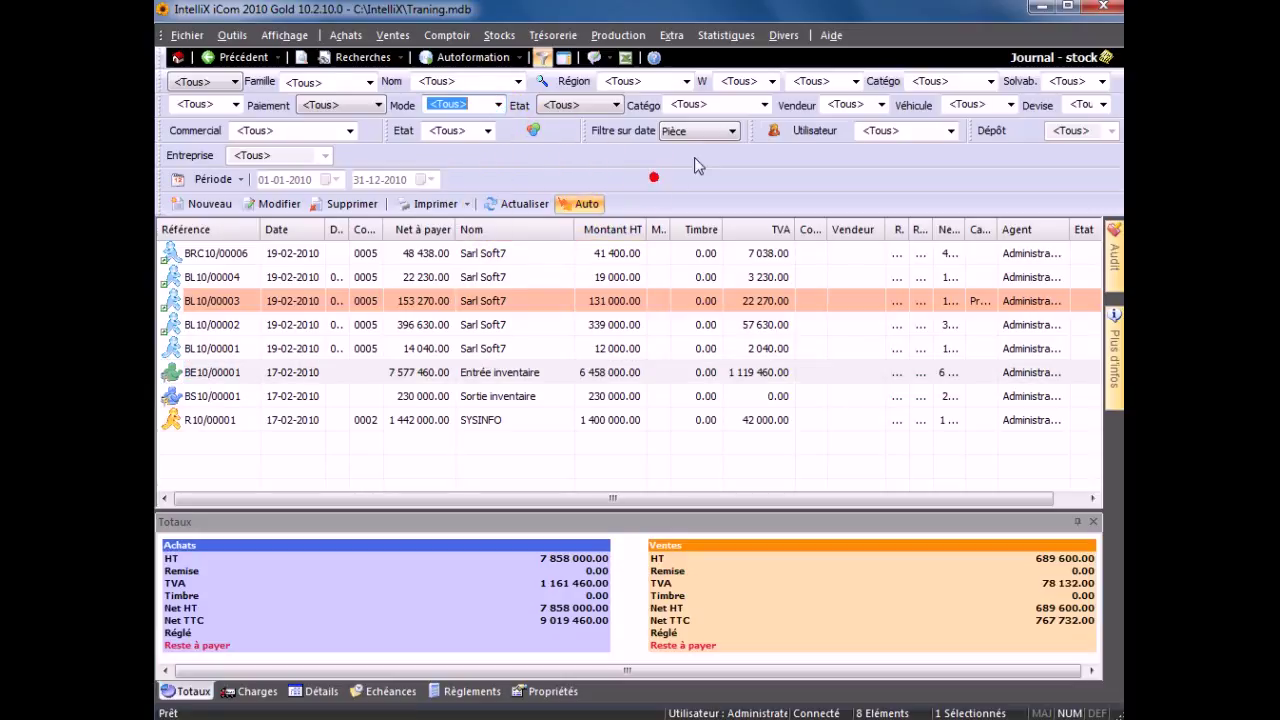
click(816, 132)
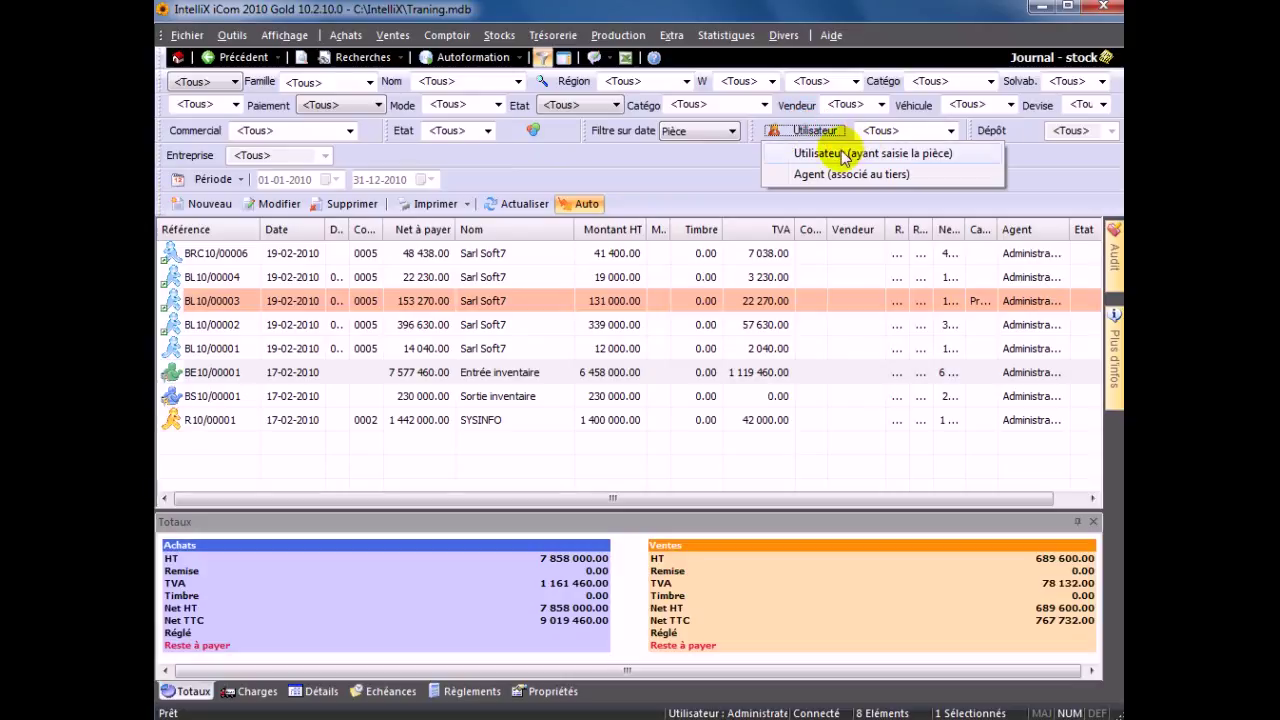
click(875, 155)
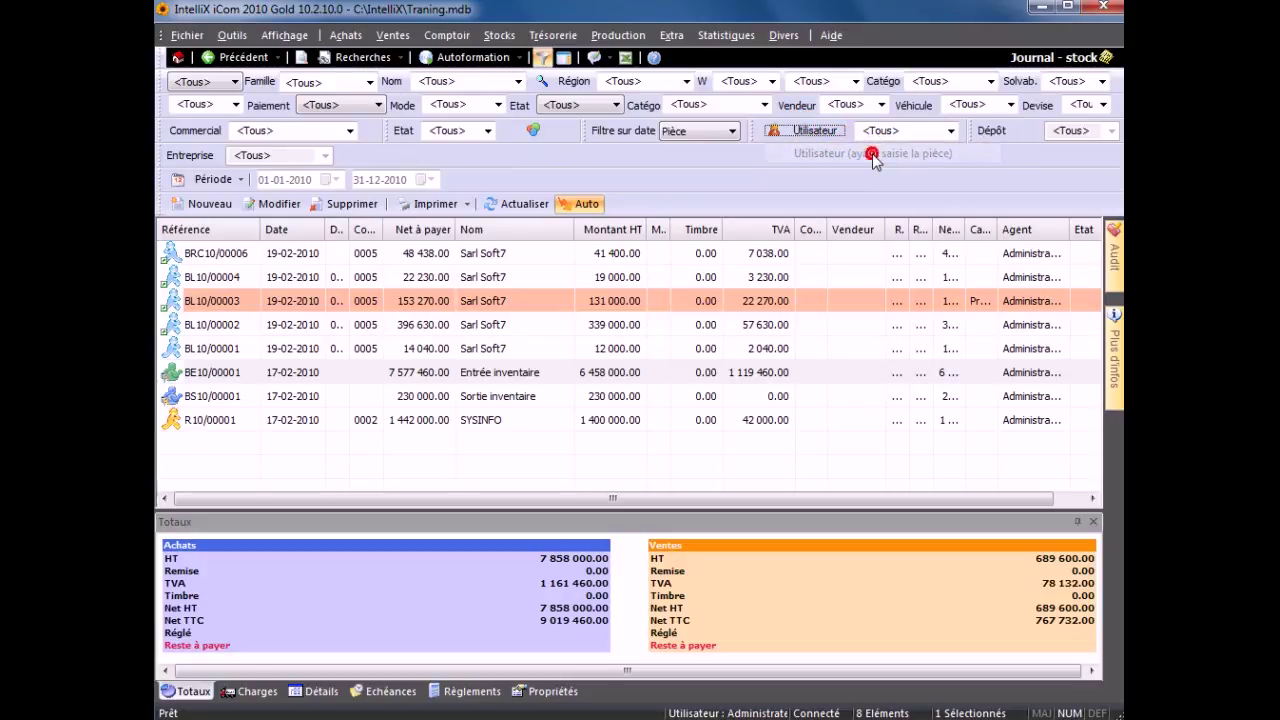
click(946, 139)
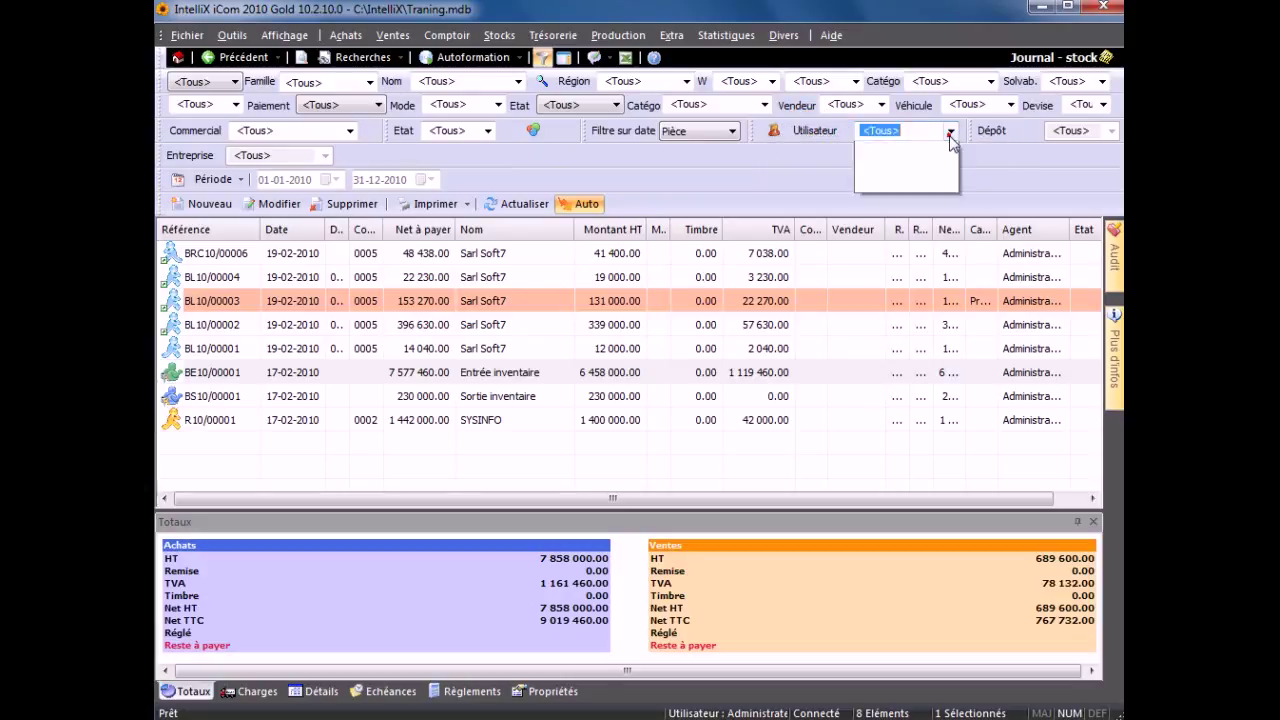
click(818, 134)
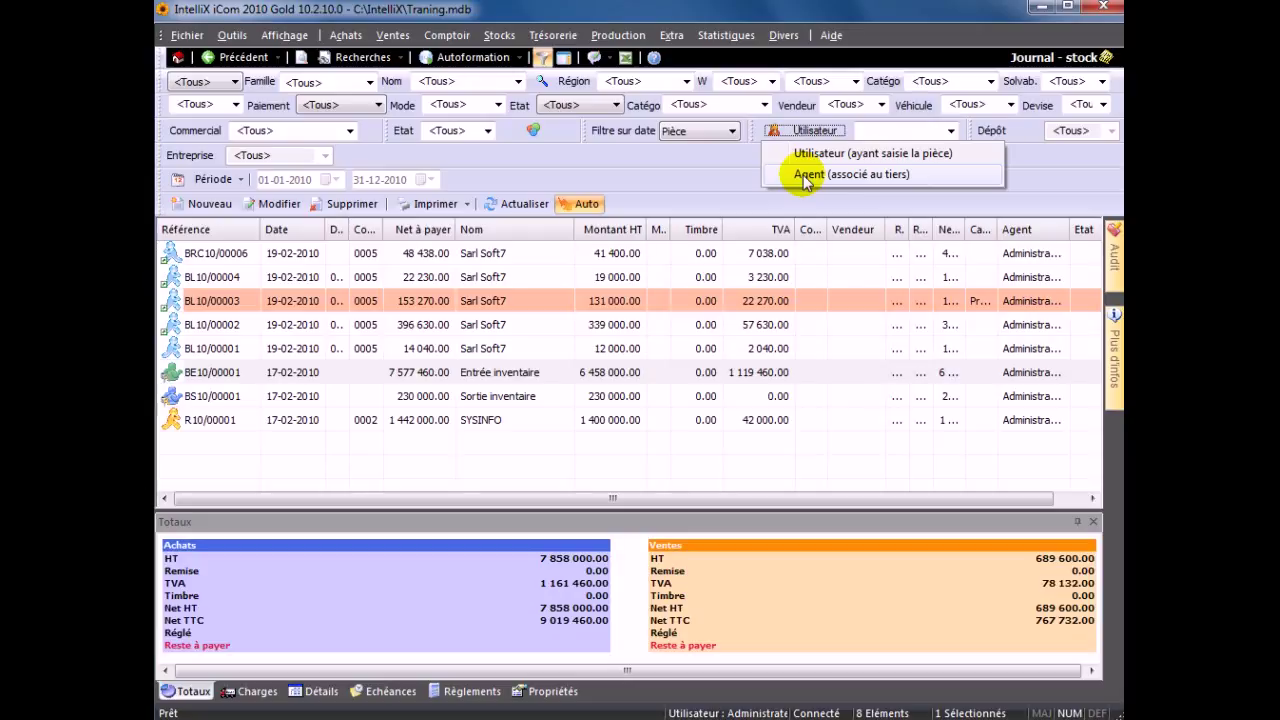
click(806, 175)
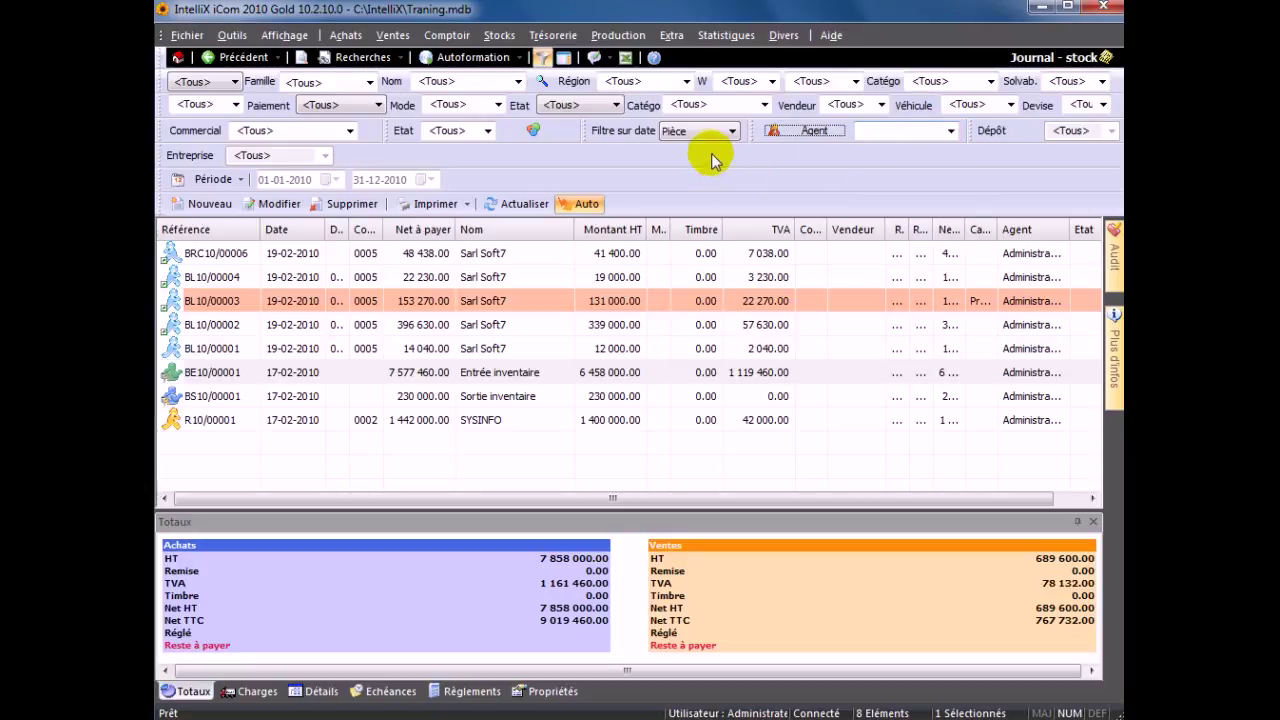
Turn the period filter on and off again, and sort the journal by Net à payer in descending order
click(175, 179)
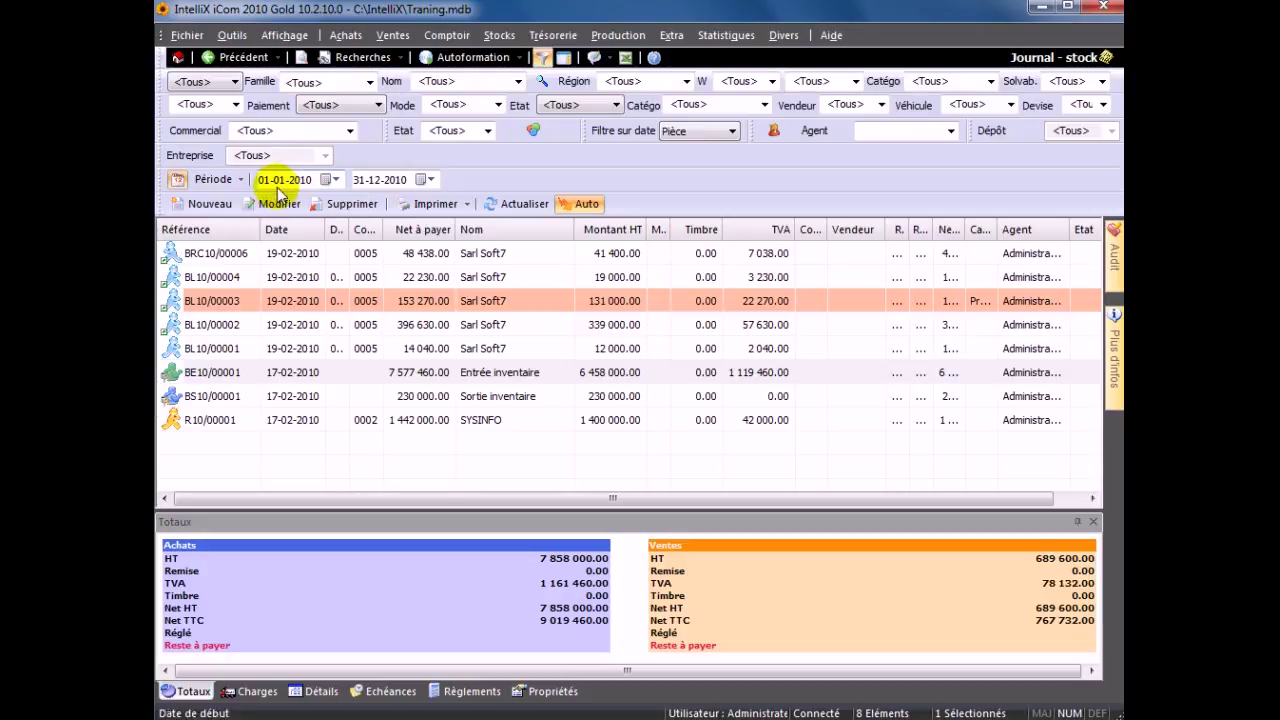
click(177, 181)
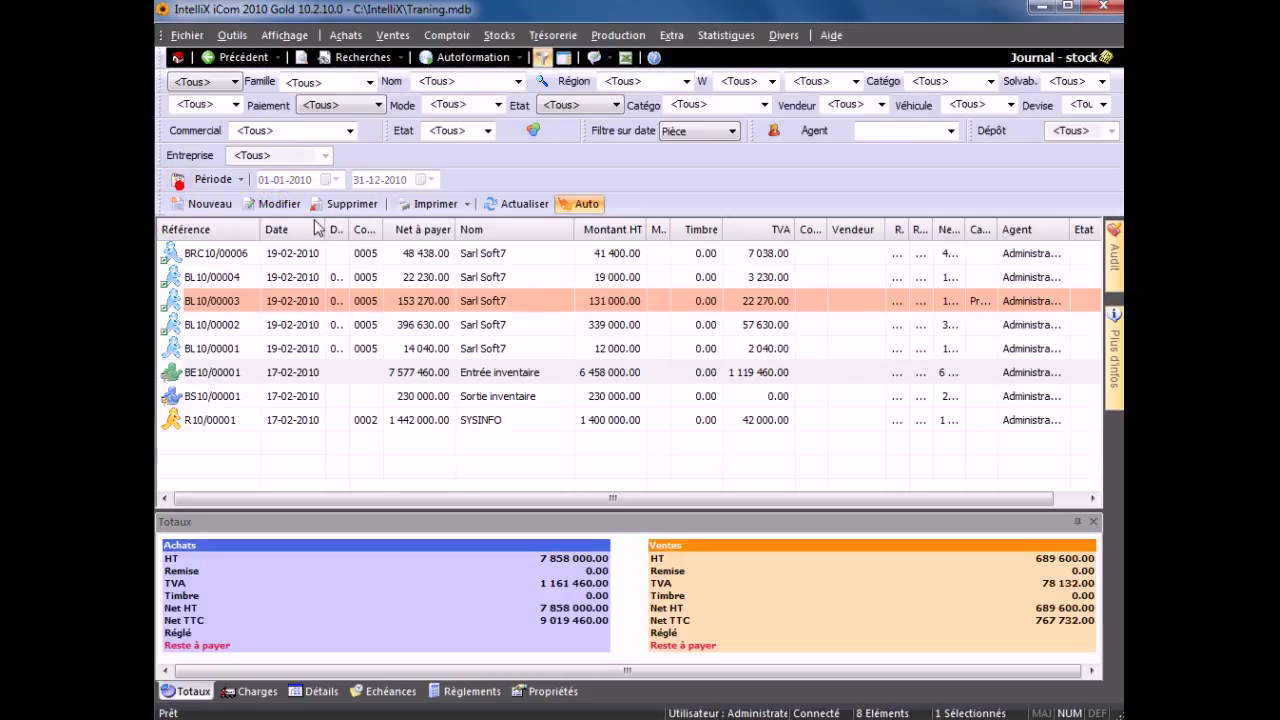
click(413, 230)
click(413, 230)
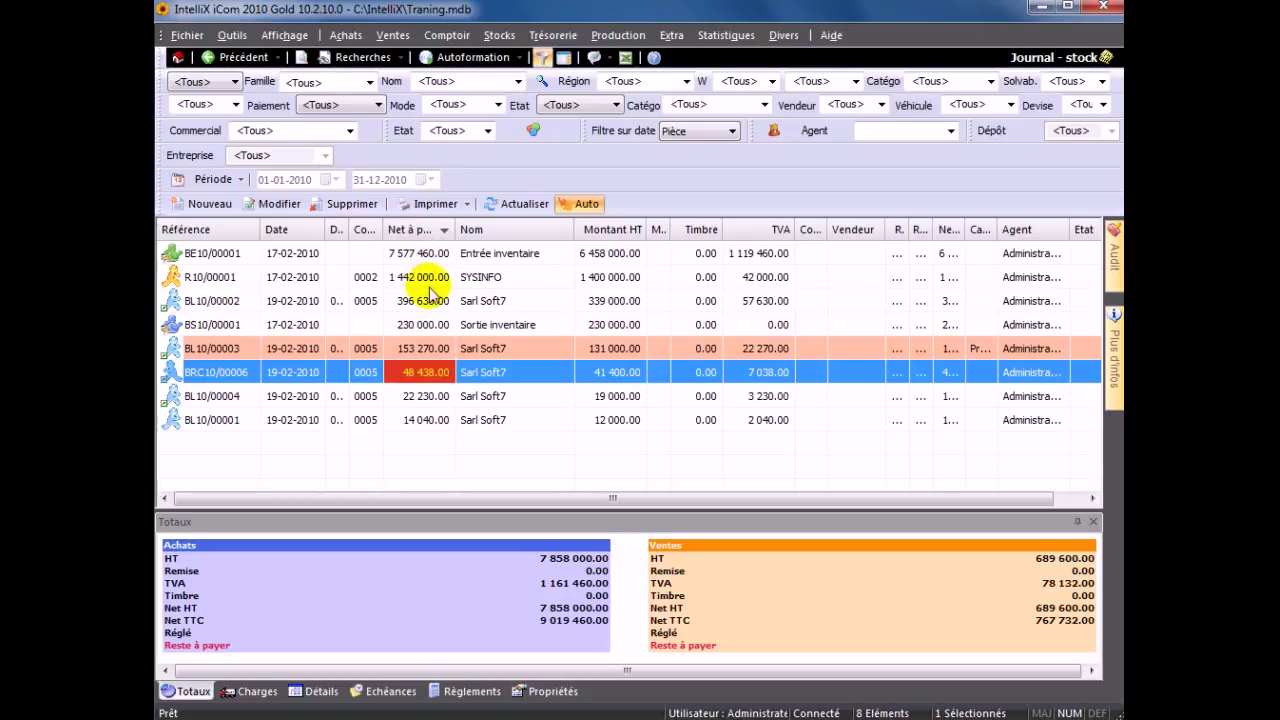
Filter the document type to Livraison and sort the delivery notes by Net à payer in both directions
click(236, 105)
click(225, 148)
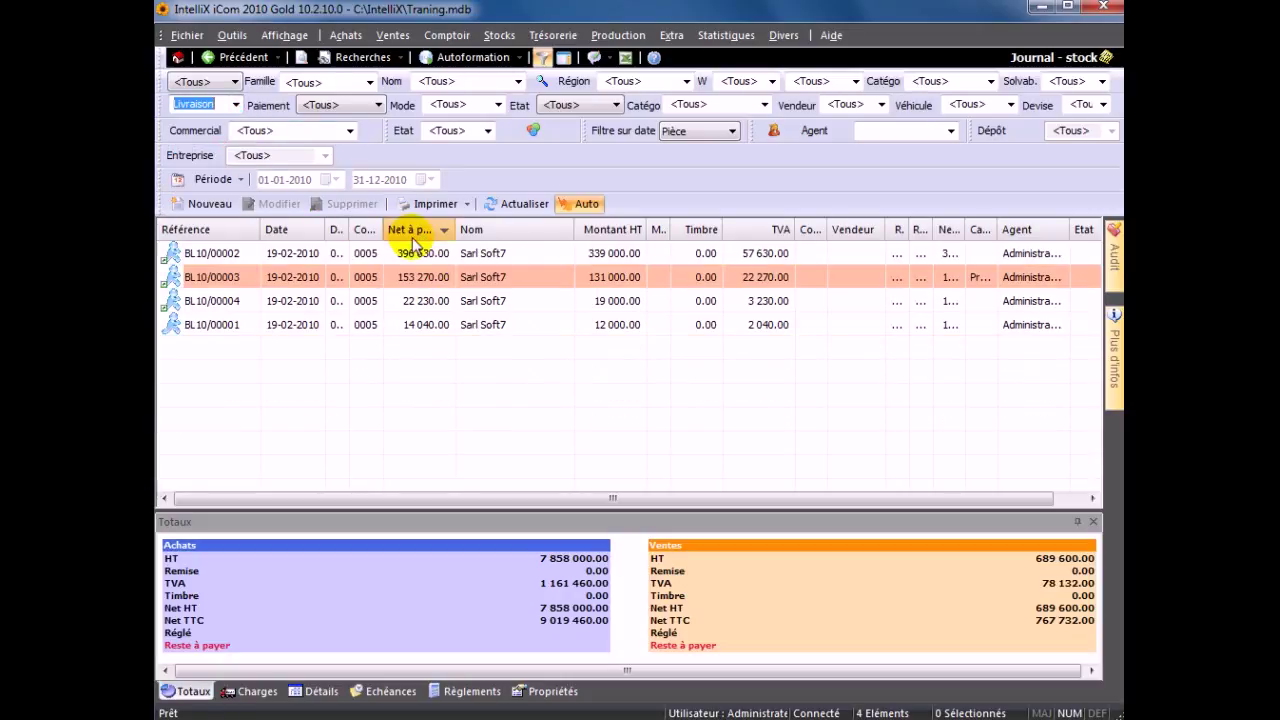
click(409, 225)
click(409, 225)
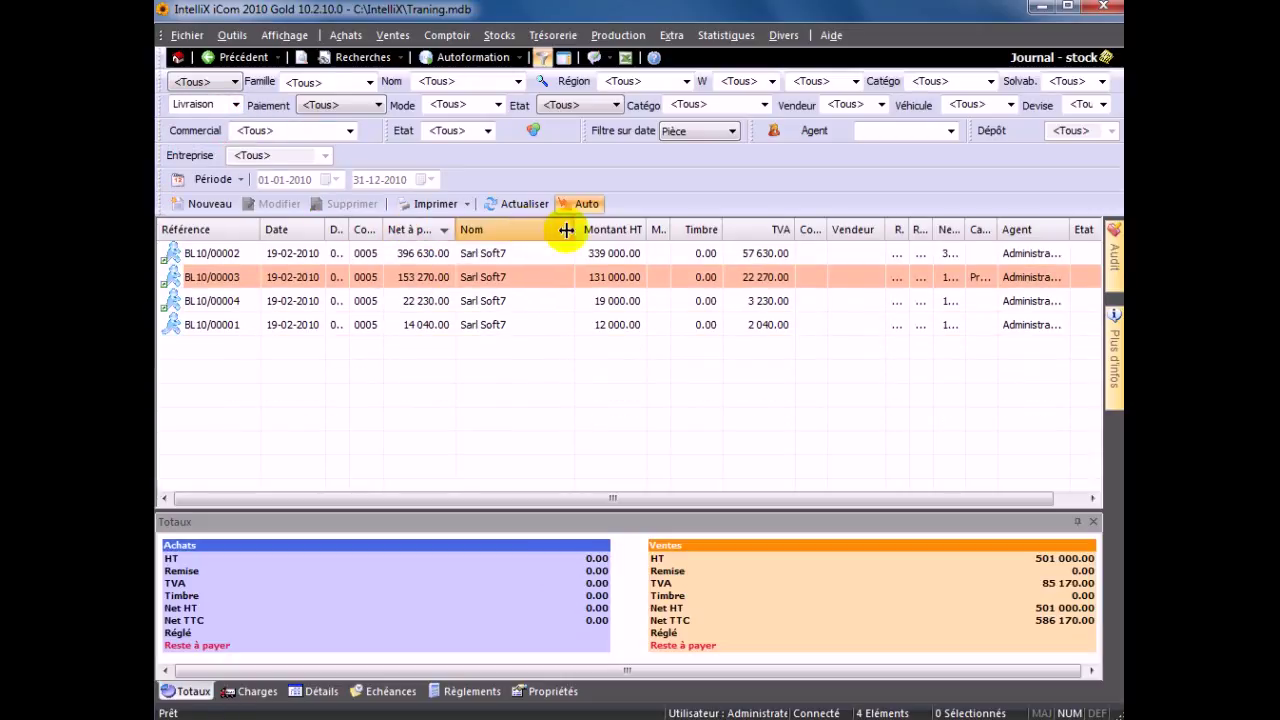
Sort the delivery notes by Montant HT, widen the discount columns and sort by R. %
click(617, 230)
click(617, 230)
drag(932, 233, 966, 236)
click(988, 230)
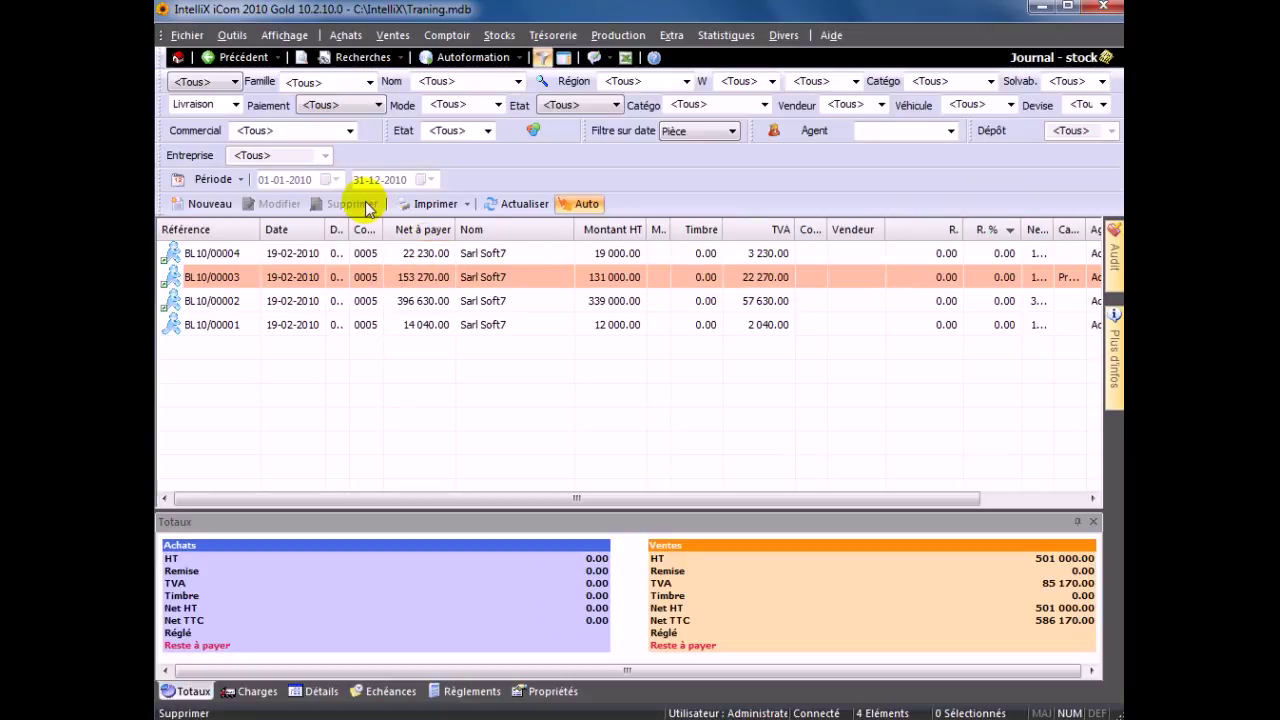
Filter by payment status Non Réglée and Réglée in turn, and reset the payment and document type filters to <Tous>
click(358, 111)
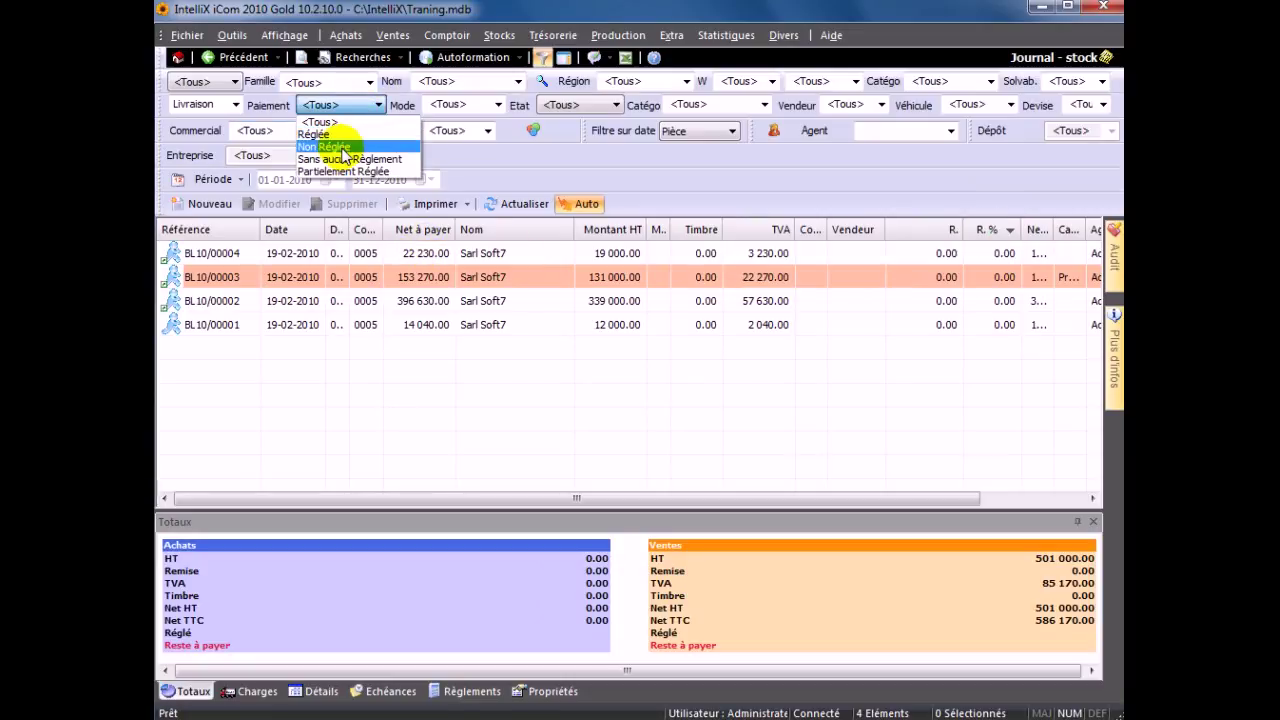
click(340, 148)
click(348, 108)
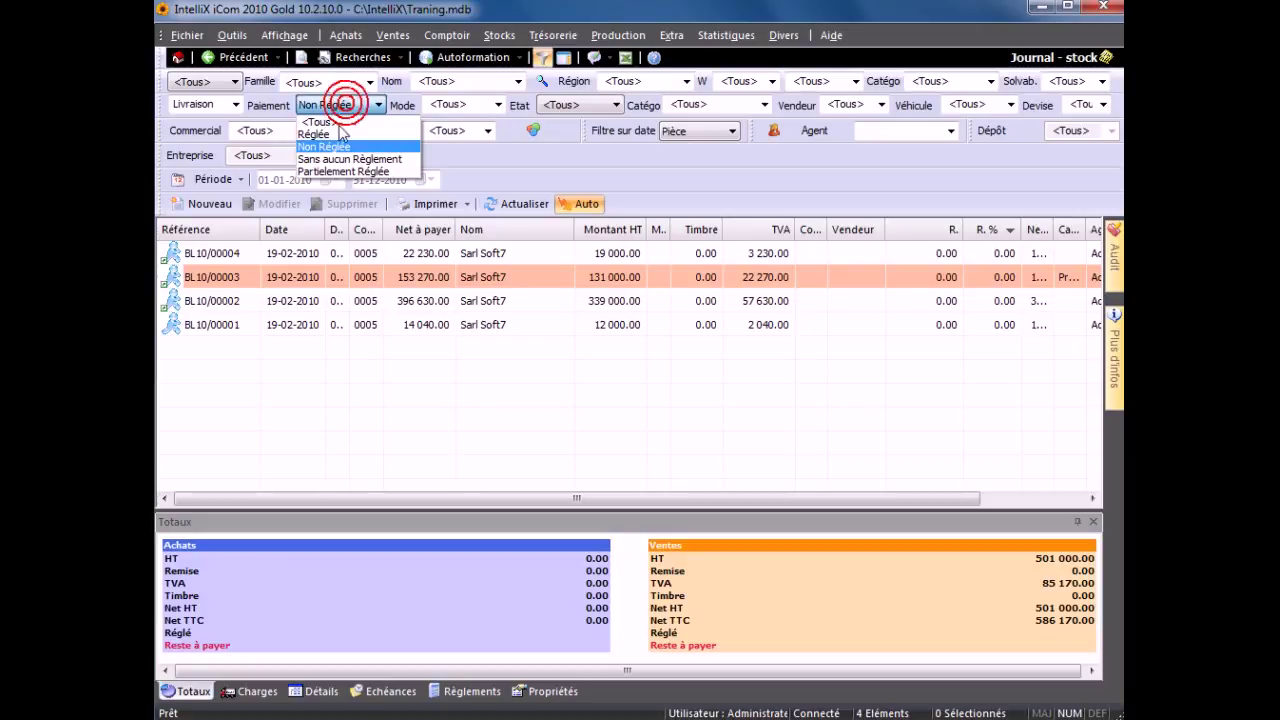
click(340, 134)
click(345, 105)
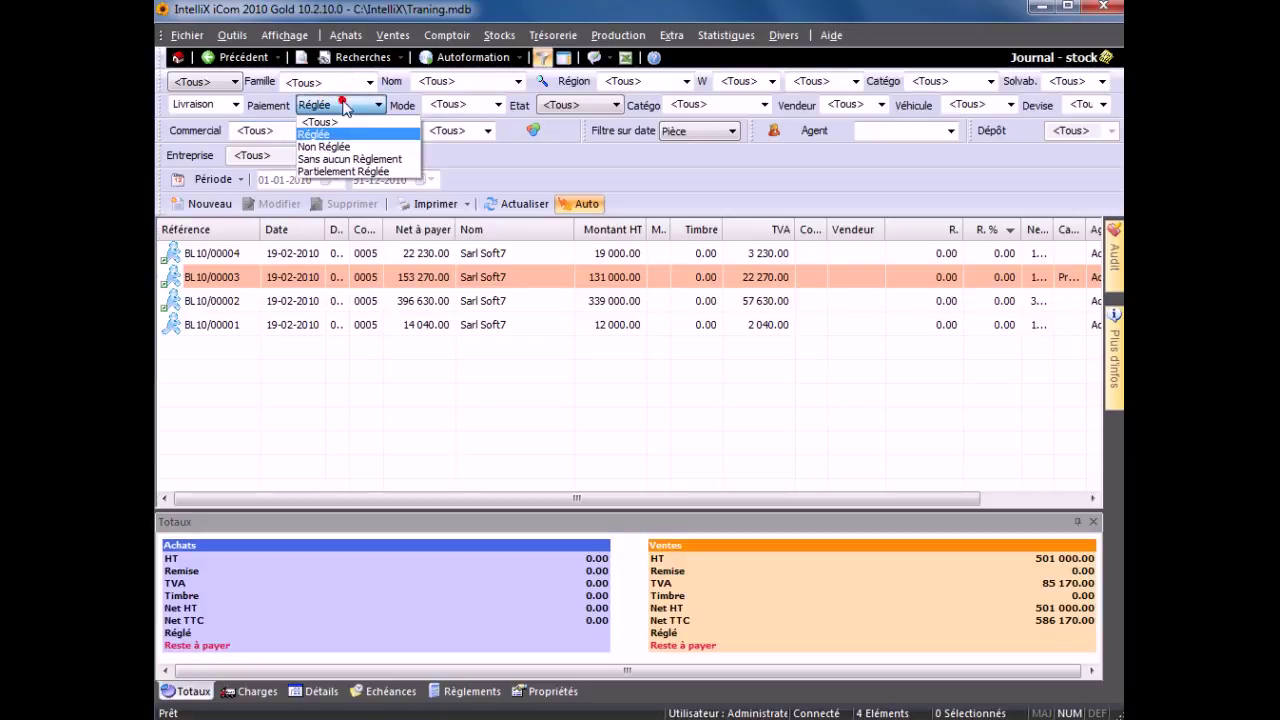
click(320, 122)
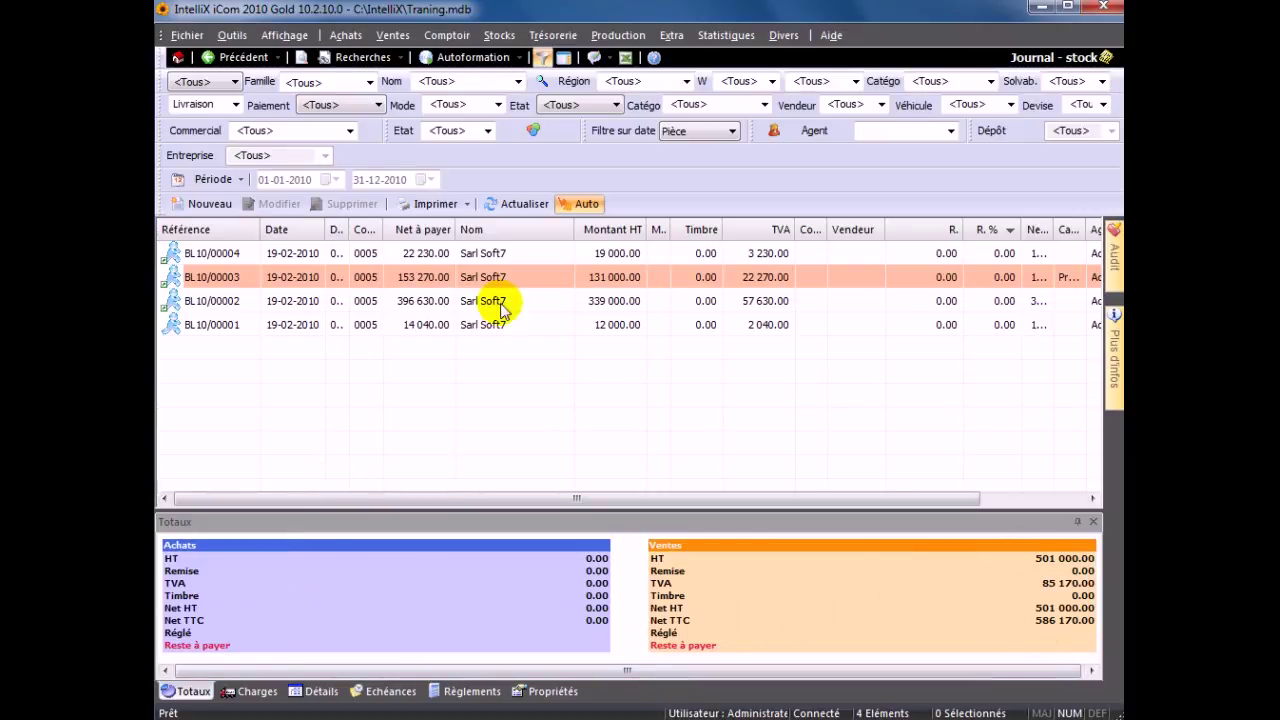
click(235, 104)
click(195, 124)
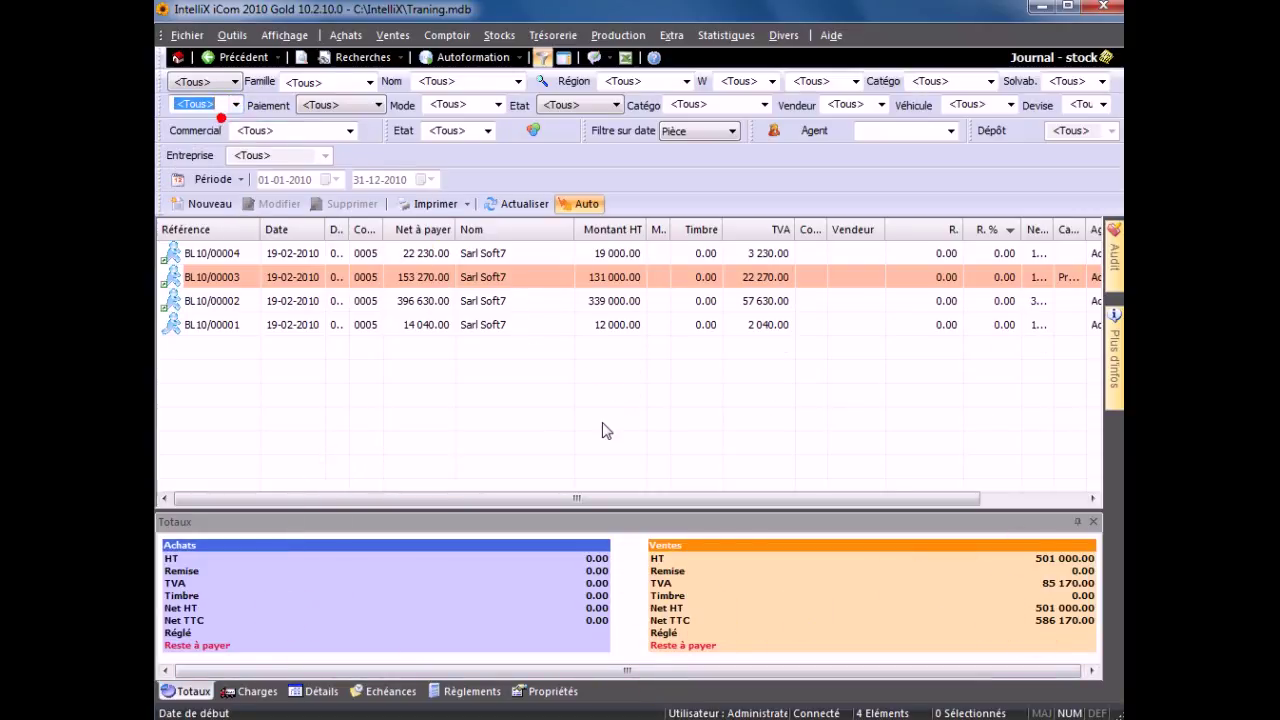
Examine the line details of several inventory documents and delivery notes in the journal
click(318, 691)
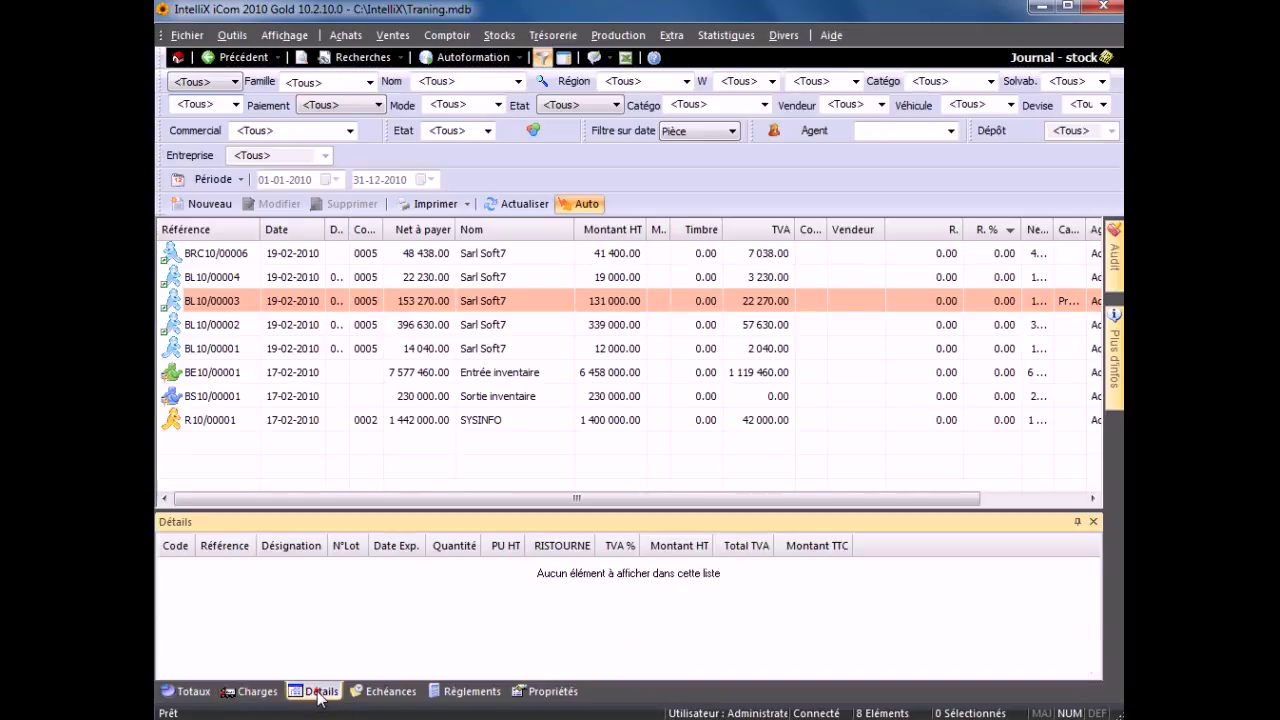
click(395, 374)
click(399, 347)
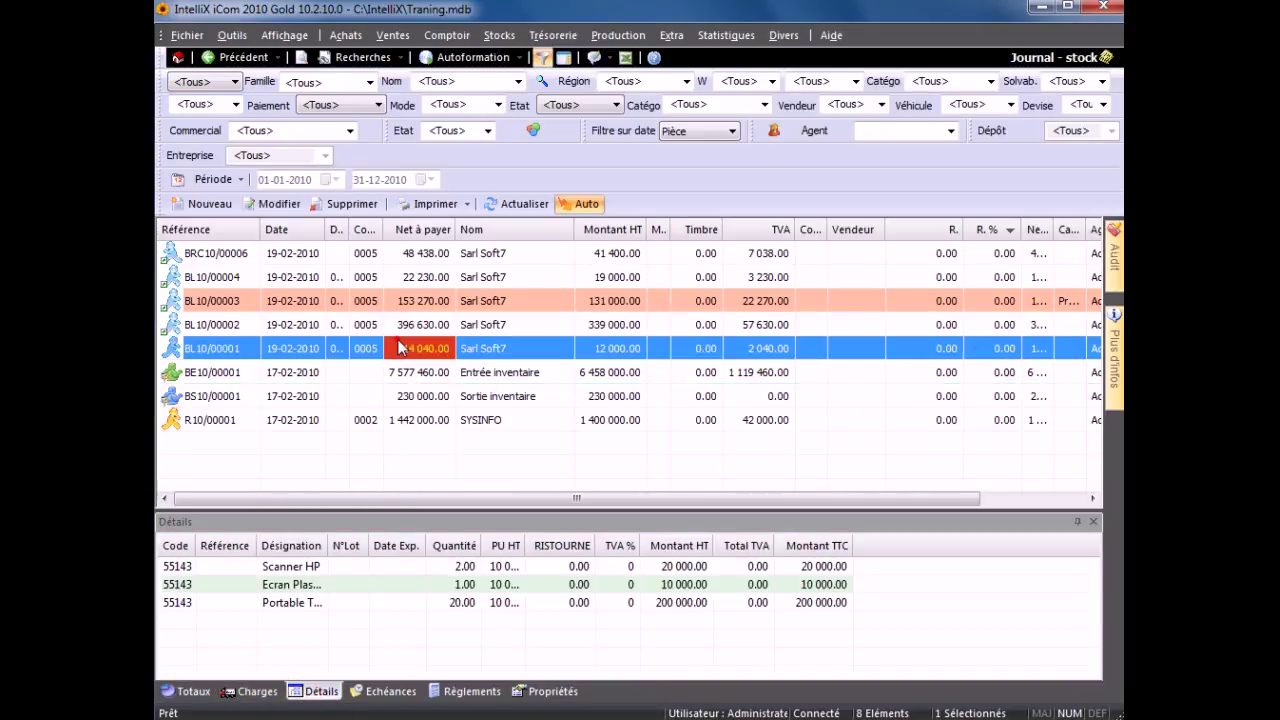
click(390, 301)
click(382, 349)
click(378, 396)
click(376, 349)
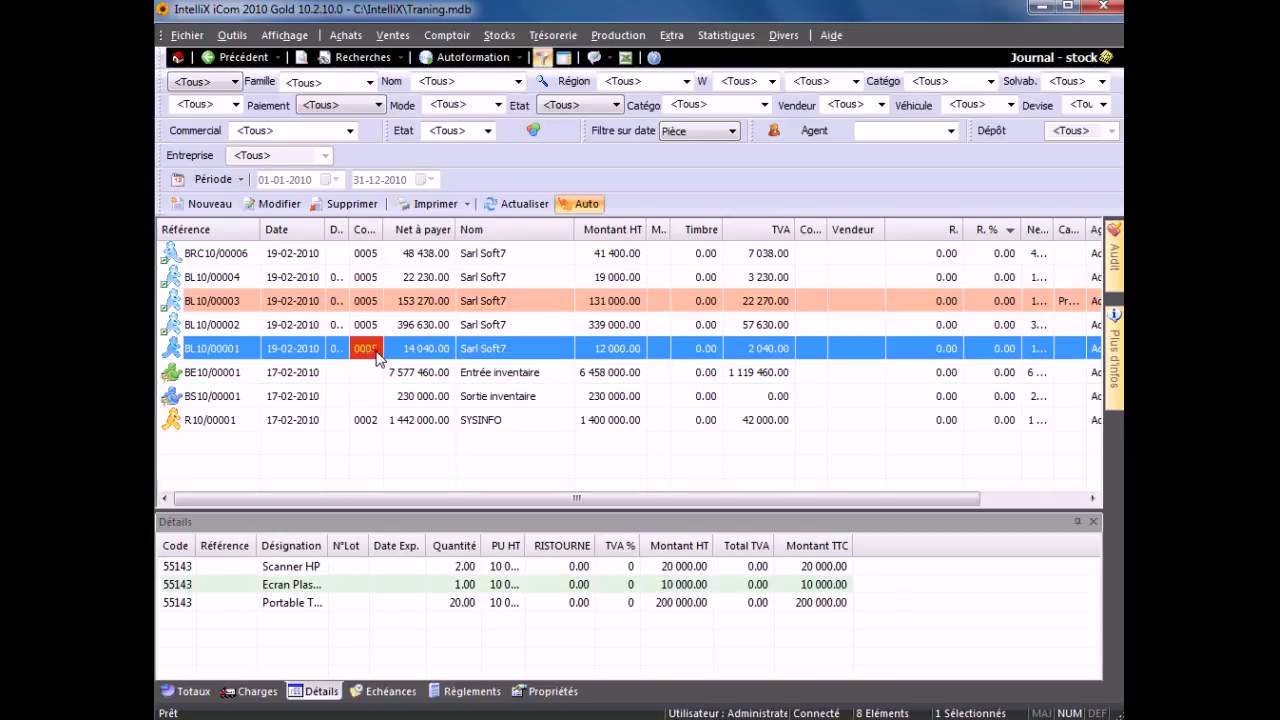
Examine the due dates, payments and properties of several journal documents
click(391, 691)
click(466, 691)
click(472, 400)
click(473, 348)
click(473, 304)
click(546, 691)
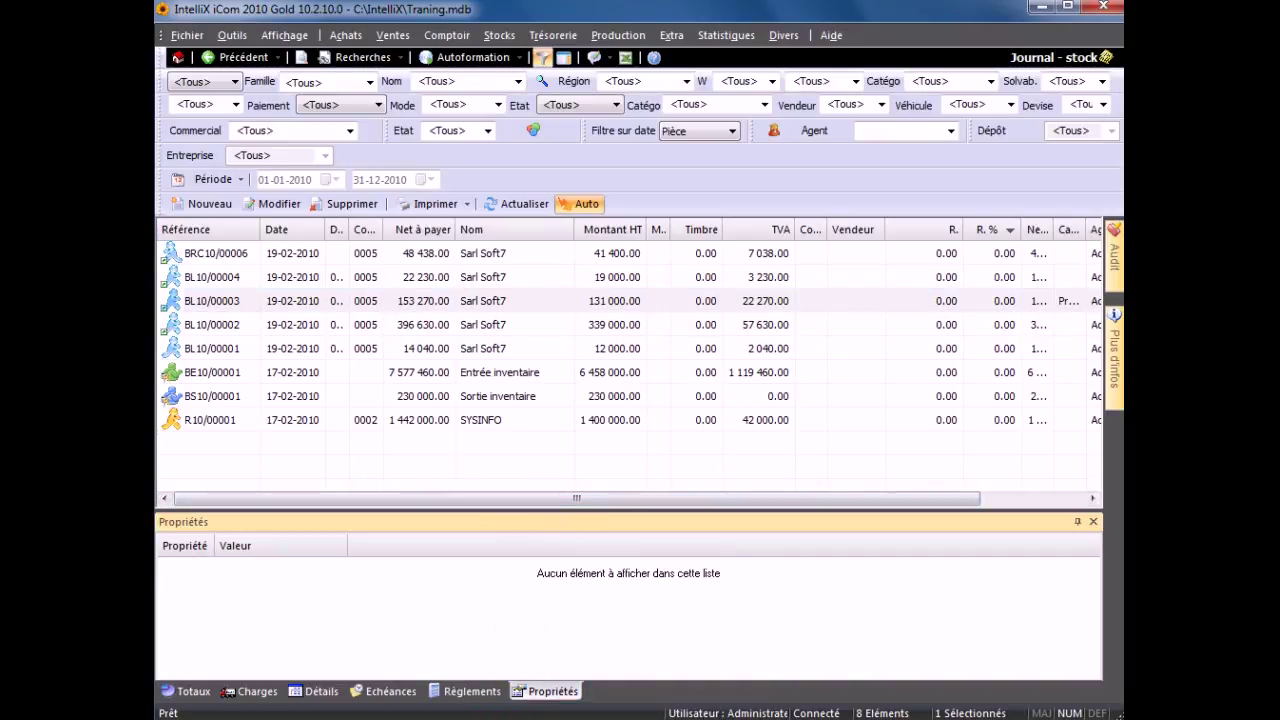
View the selected delivery note's audit record and pin the Plus d'infos pane open beside the journal
mouse_move(1117, 287)
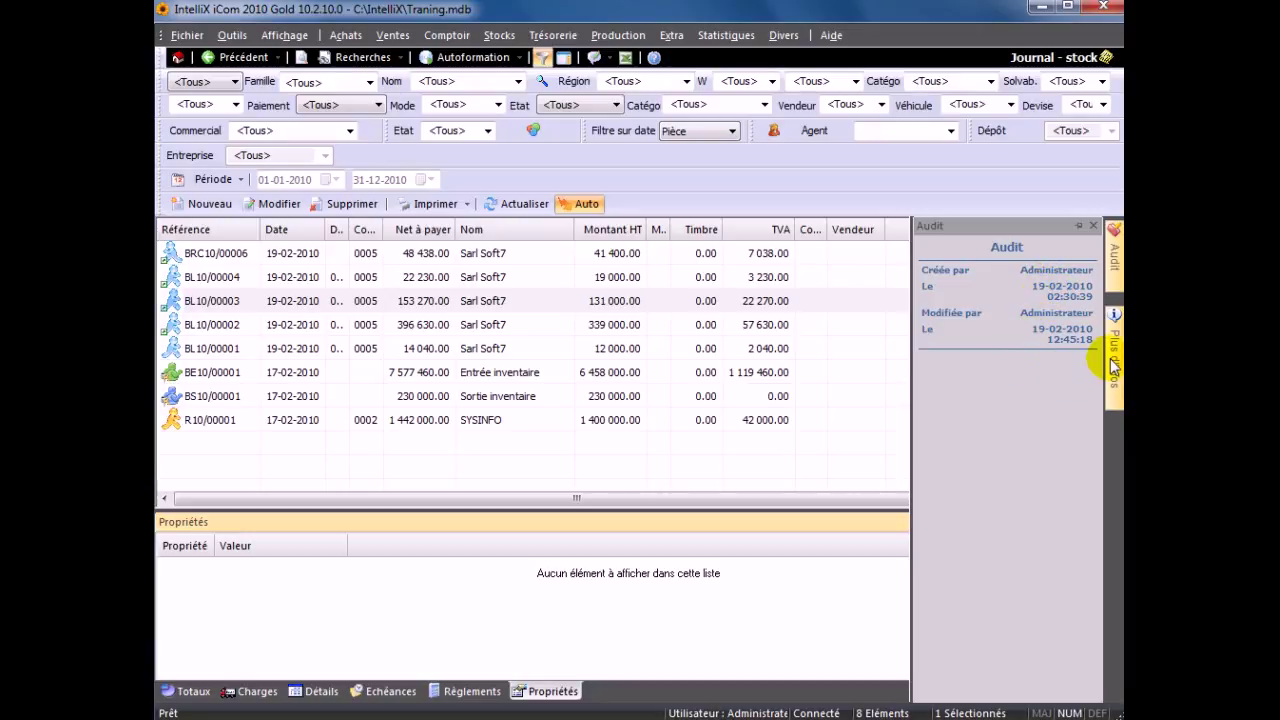
mouse_move(1115, 355)
click(1077, 226)
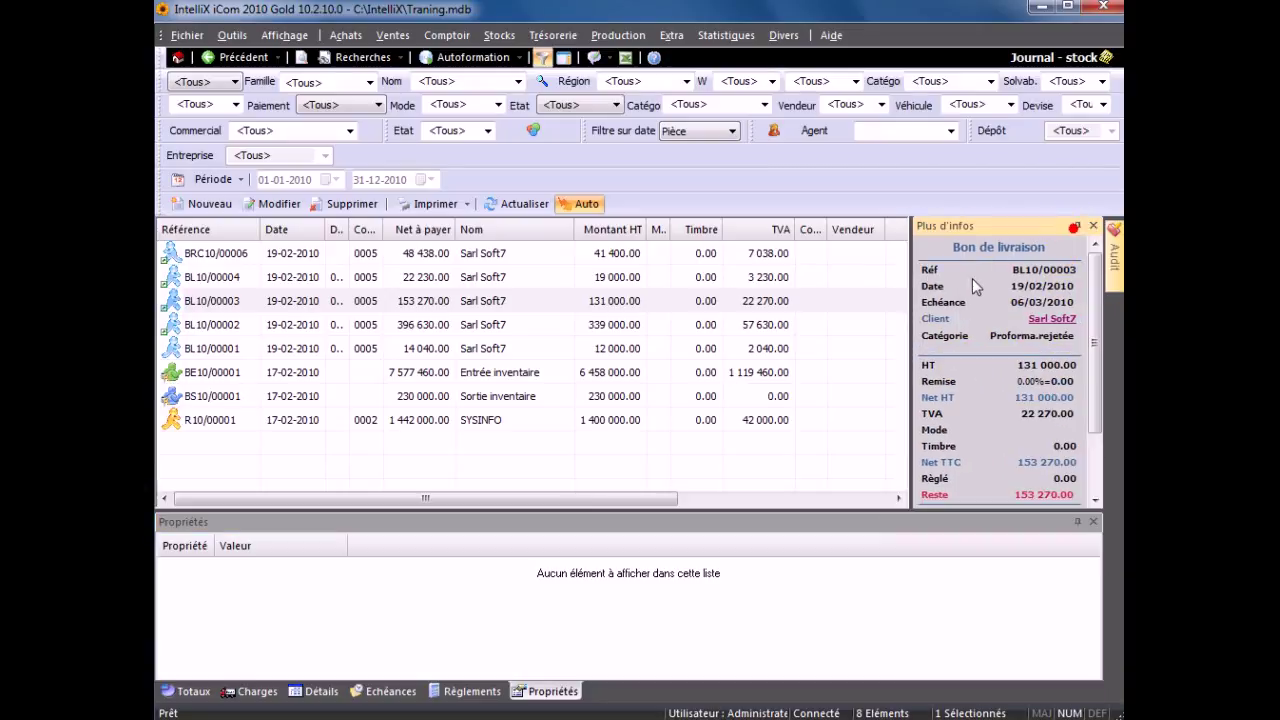
View the combined totals for two, three and four selected Sarl Soft7 documents, excluding the 153 270.00 delivery note, and view the Sortie inventaire document's information
click(449, 325)
shift+click(447, 352)
ctrl+click(443, 280)
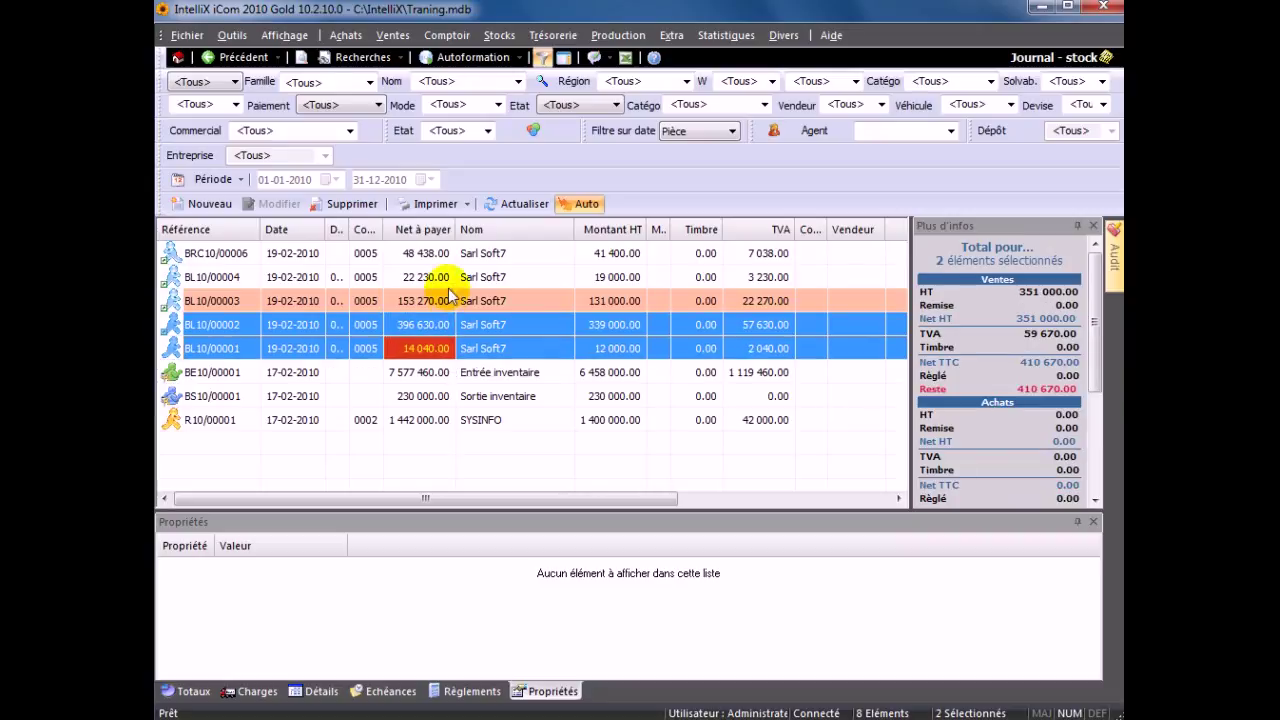
mouse_move(1096, 386)
mouse_down()
mouse_move(1094, 498)
mouse_move(1093, 387)
mouse_up()
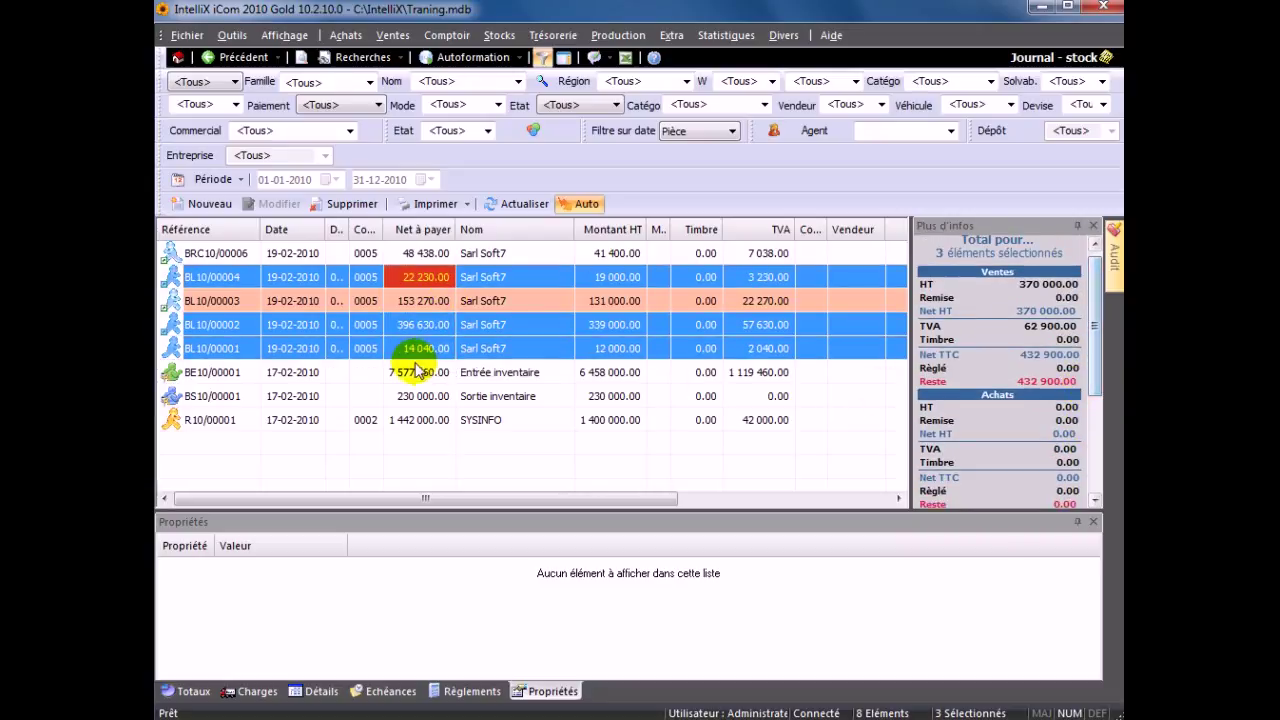
ctrl+click(453, 258)
mouse_move(1092, 326)
mouse_down()
mouse_move(1092, 443)
mouse_move(1093, 330)
mouse_up()
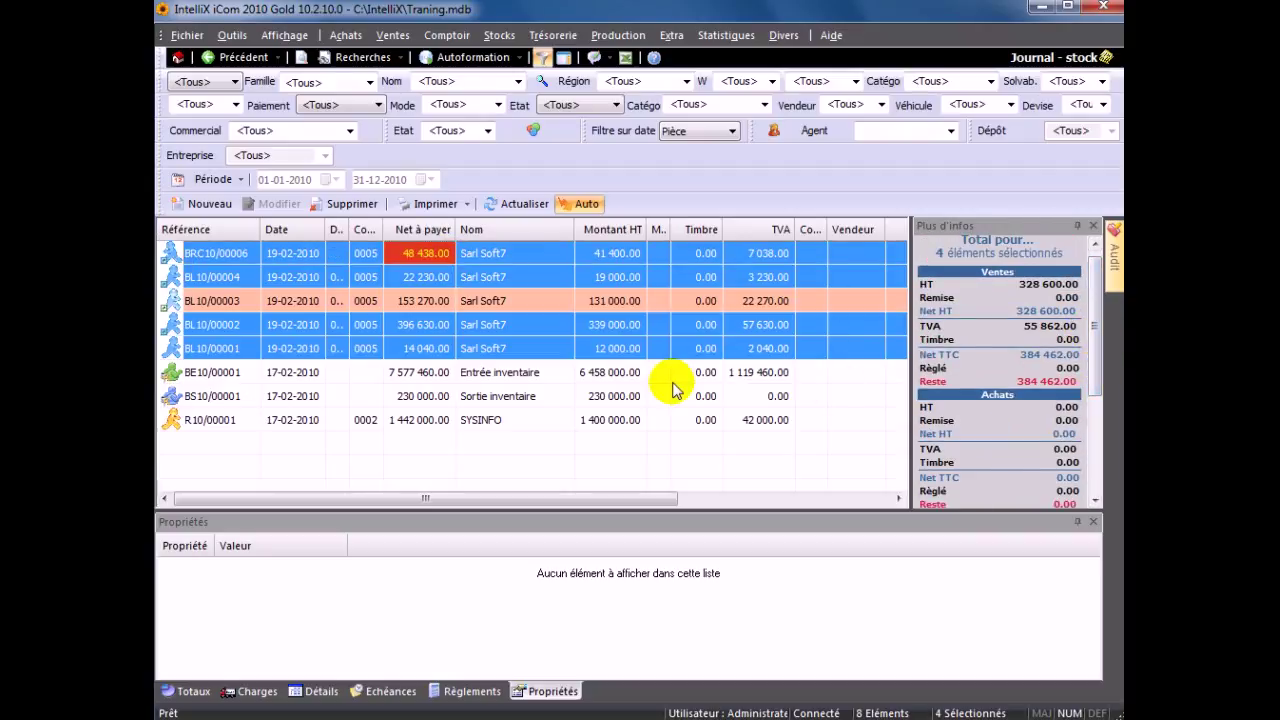
click(605, 394)
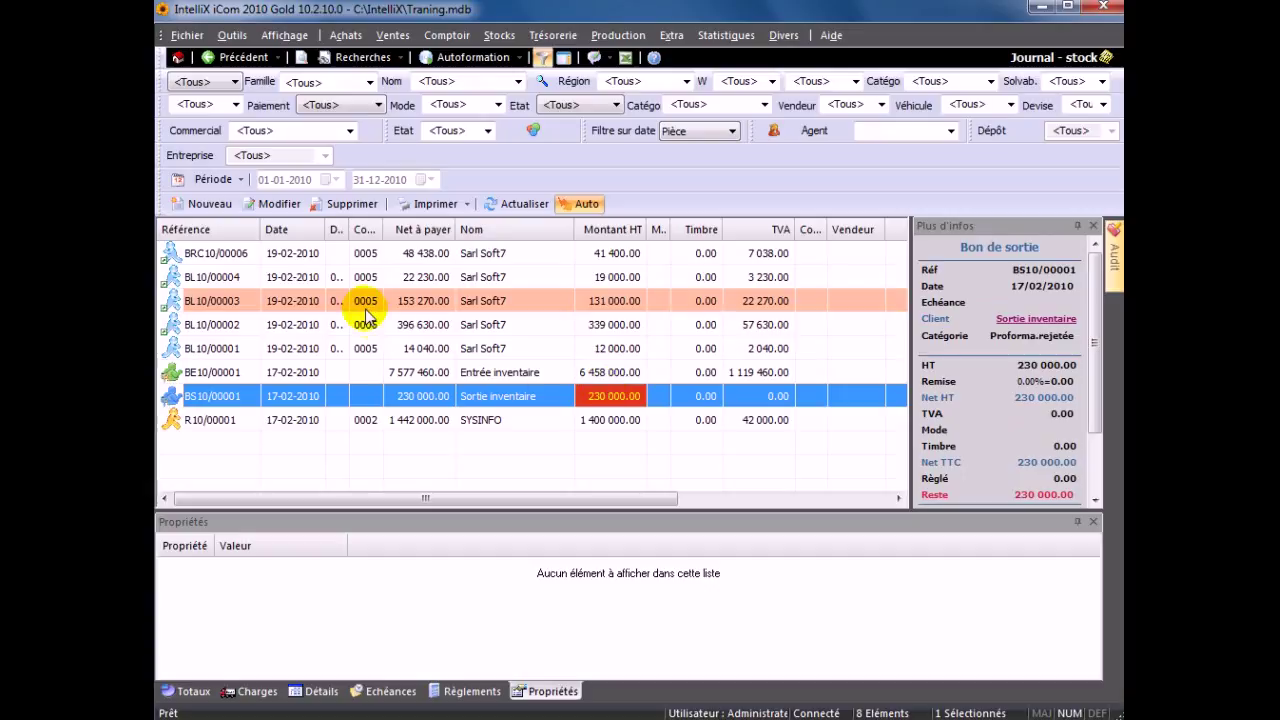
Examine the Transformer en, Changer, Verrouillage and Bloquage options for the 22 230.00 and 153 270.00 delivery notes selected together
click(368, 272)
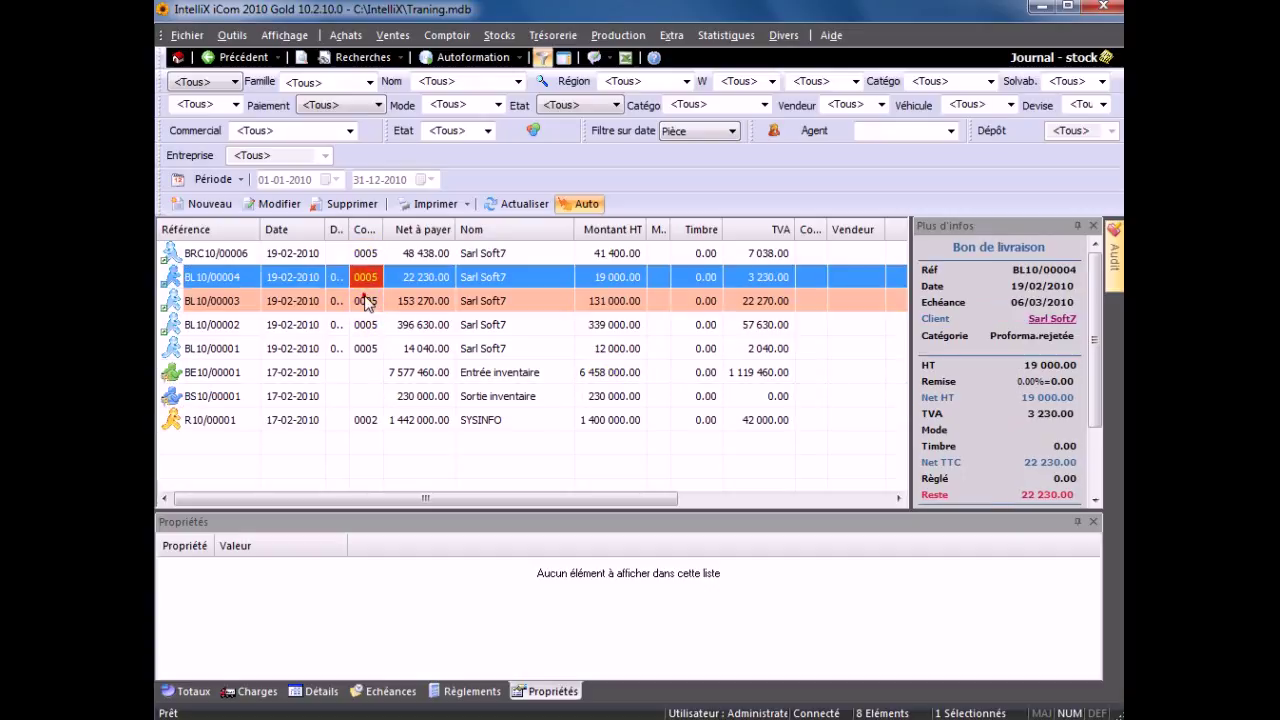
shift+click(365, 298)
right_click(366, 298)
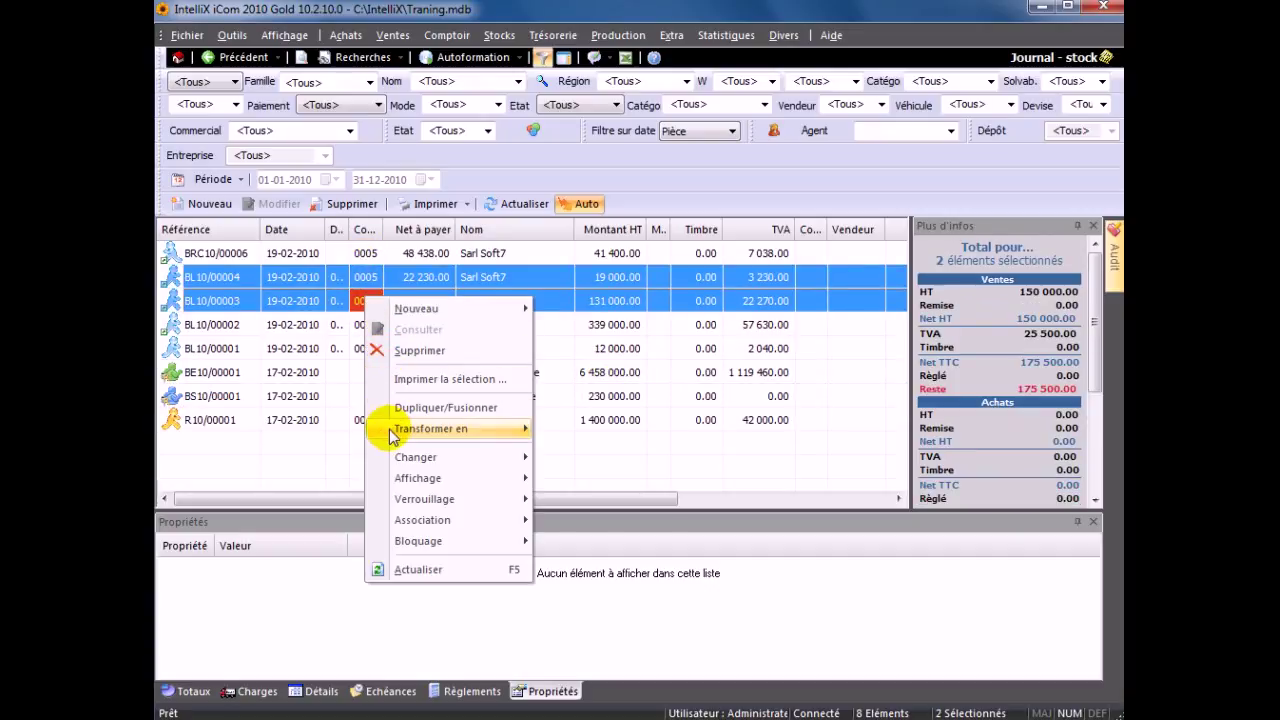
mouse_move(508, 429)
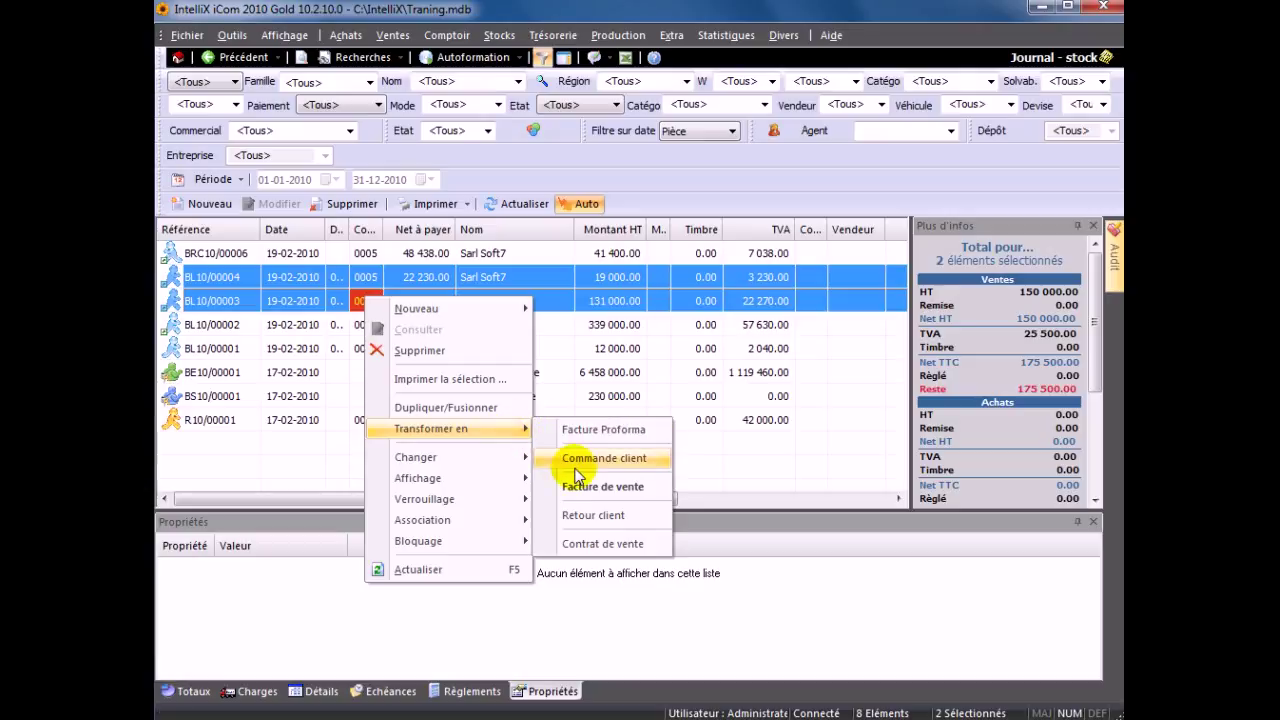
mouse_move(490, 462)
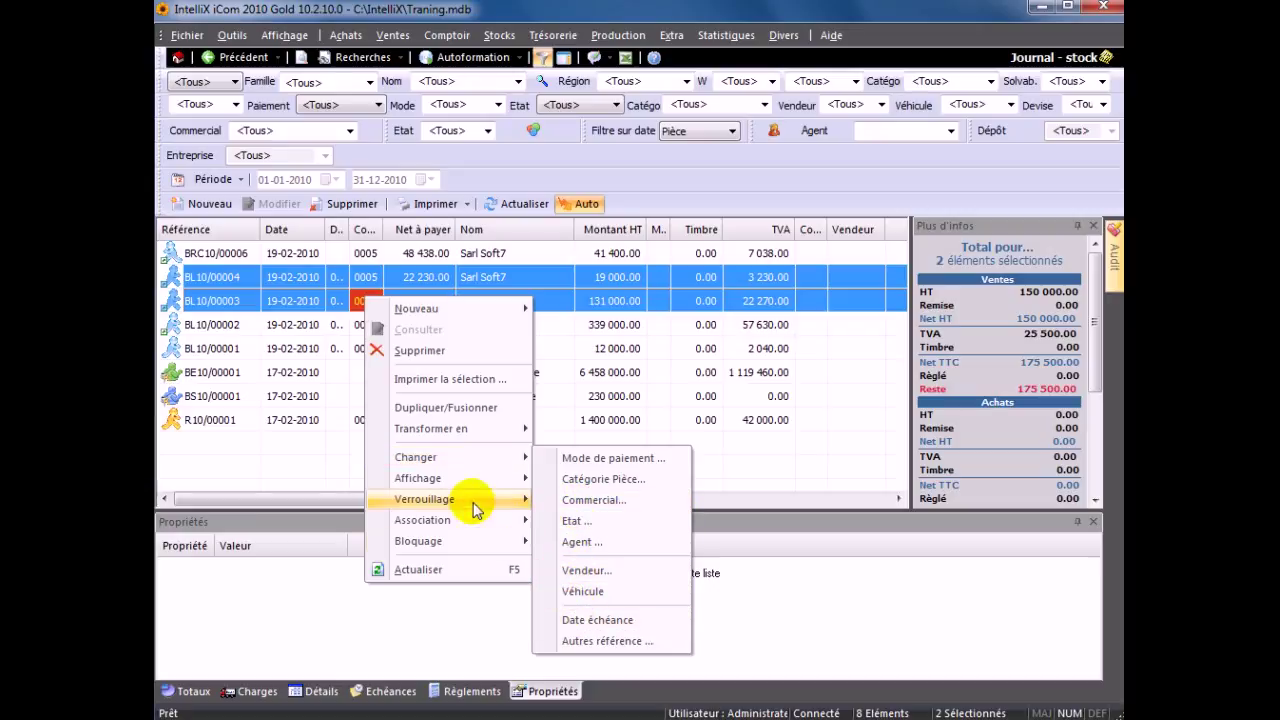
mouse_move(470, 487)
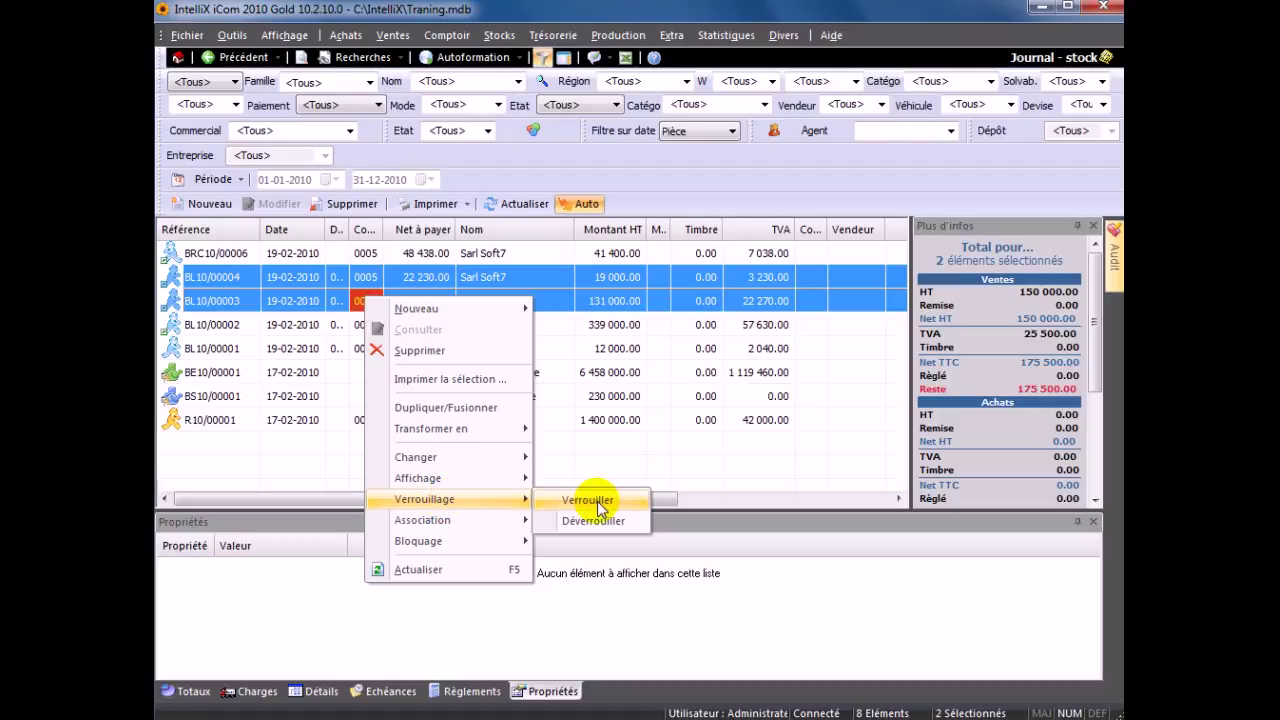
mouse_move(466, 540)
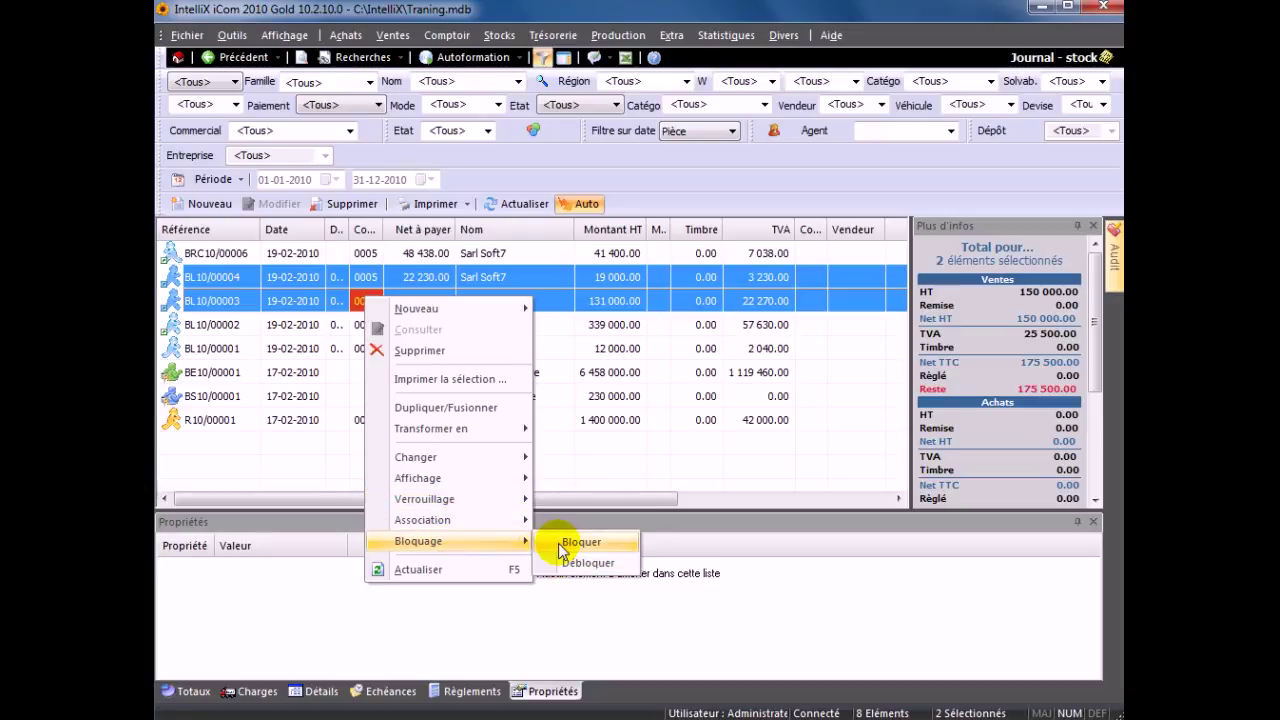
click(609, 342)
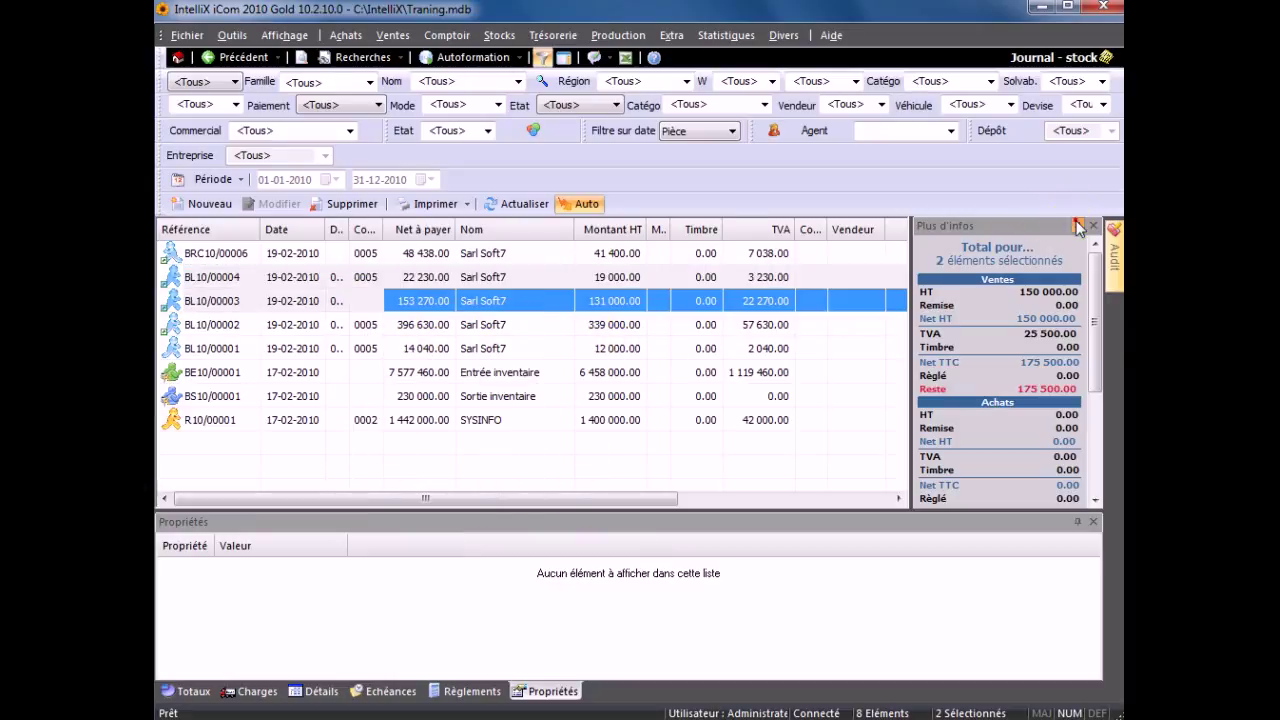
Set the Plus d'infos pane back to auto-hide and select the 14 040.00 delivery note in the journal
click(1078, 228)
click(655, 345)
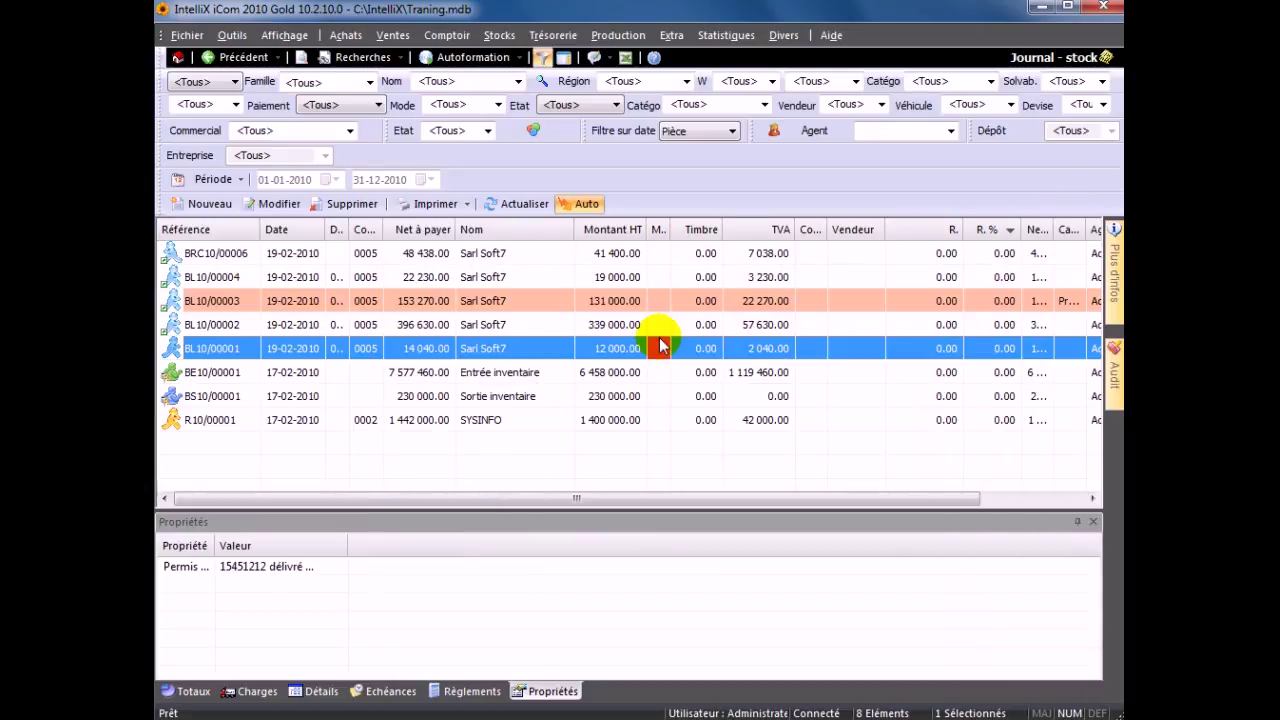